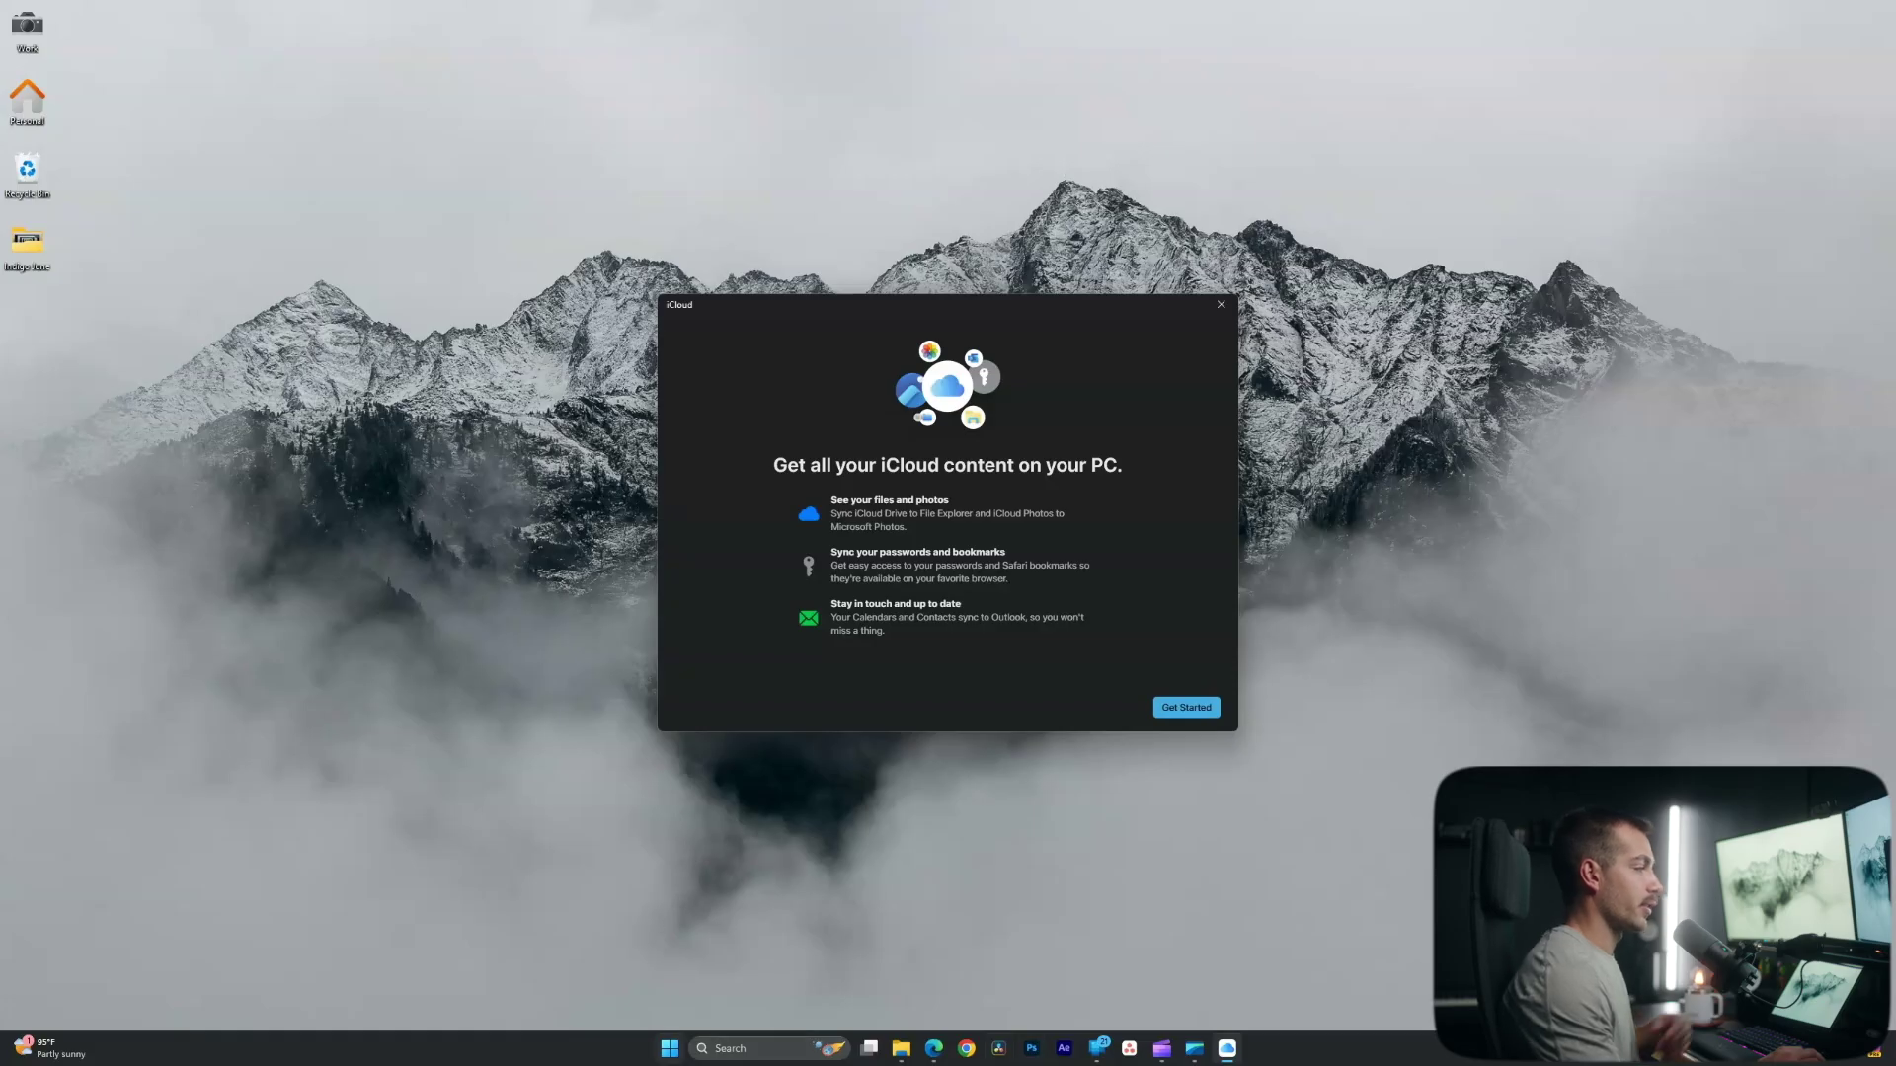
key(super)
text(st)
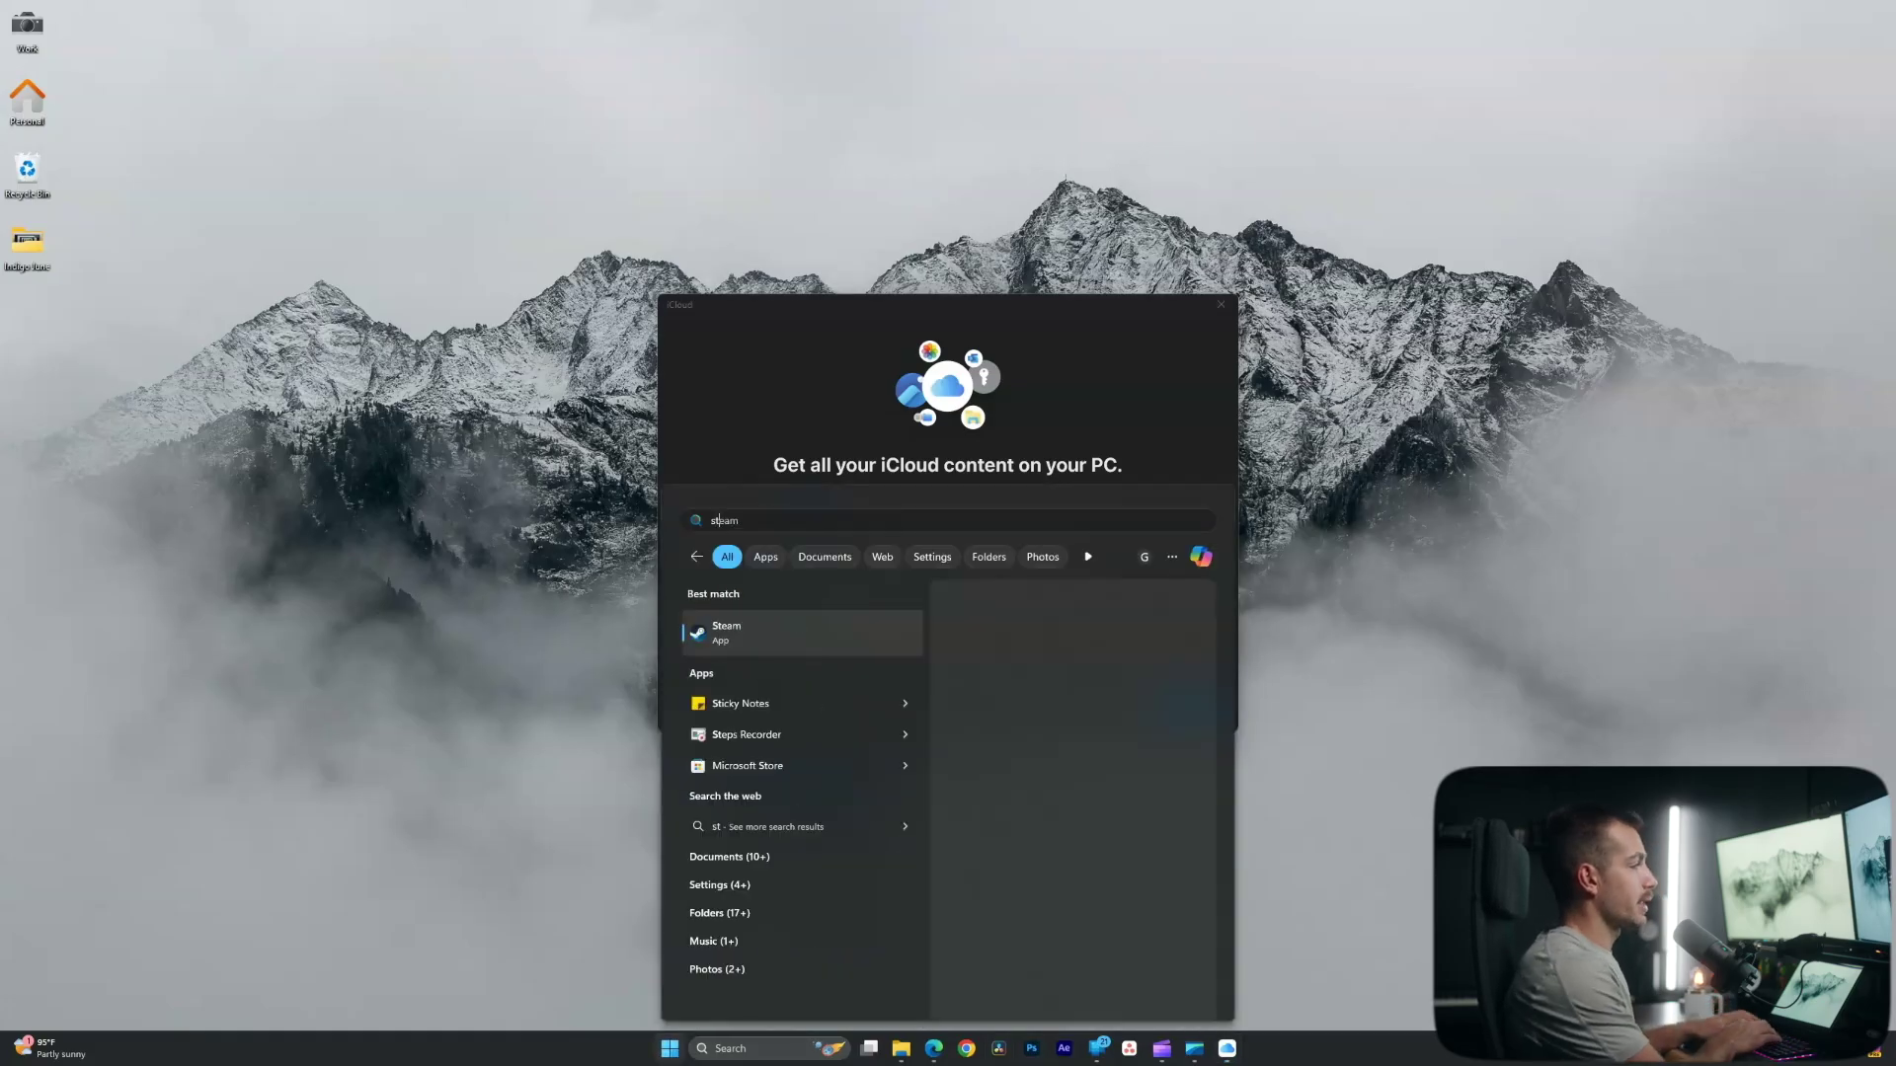
text(ore)
key(Return)
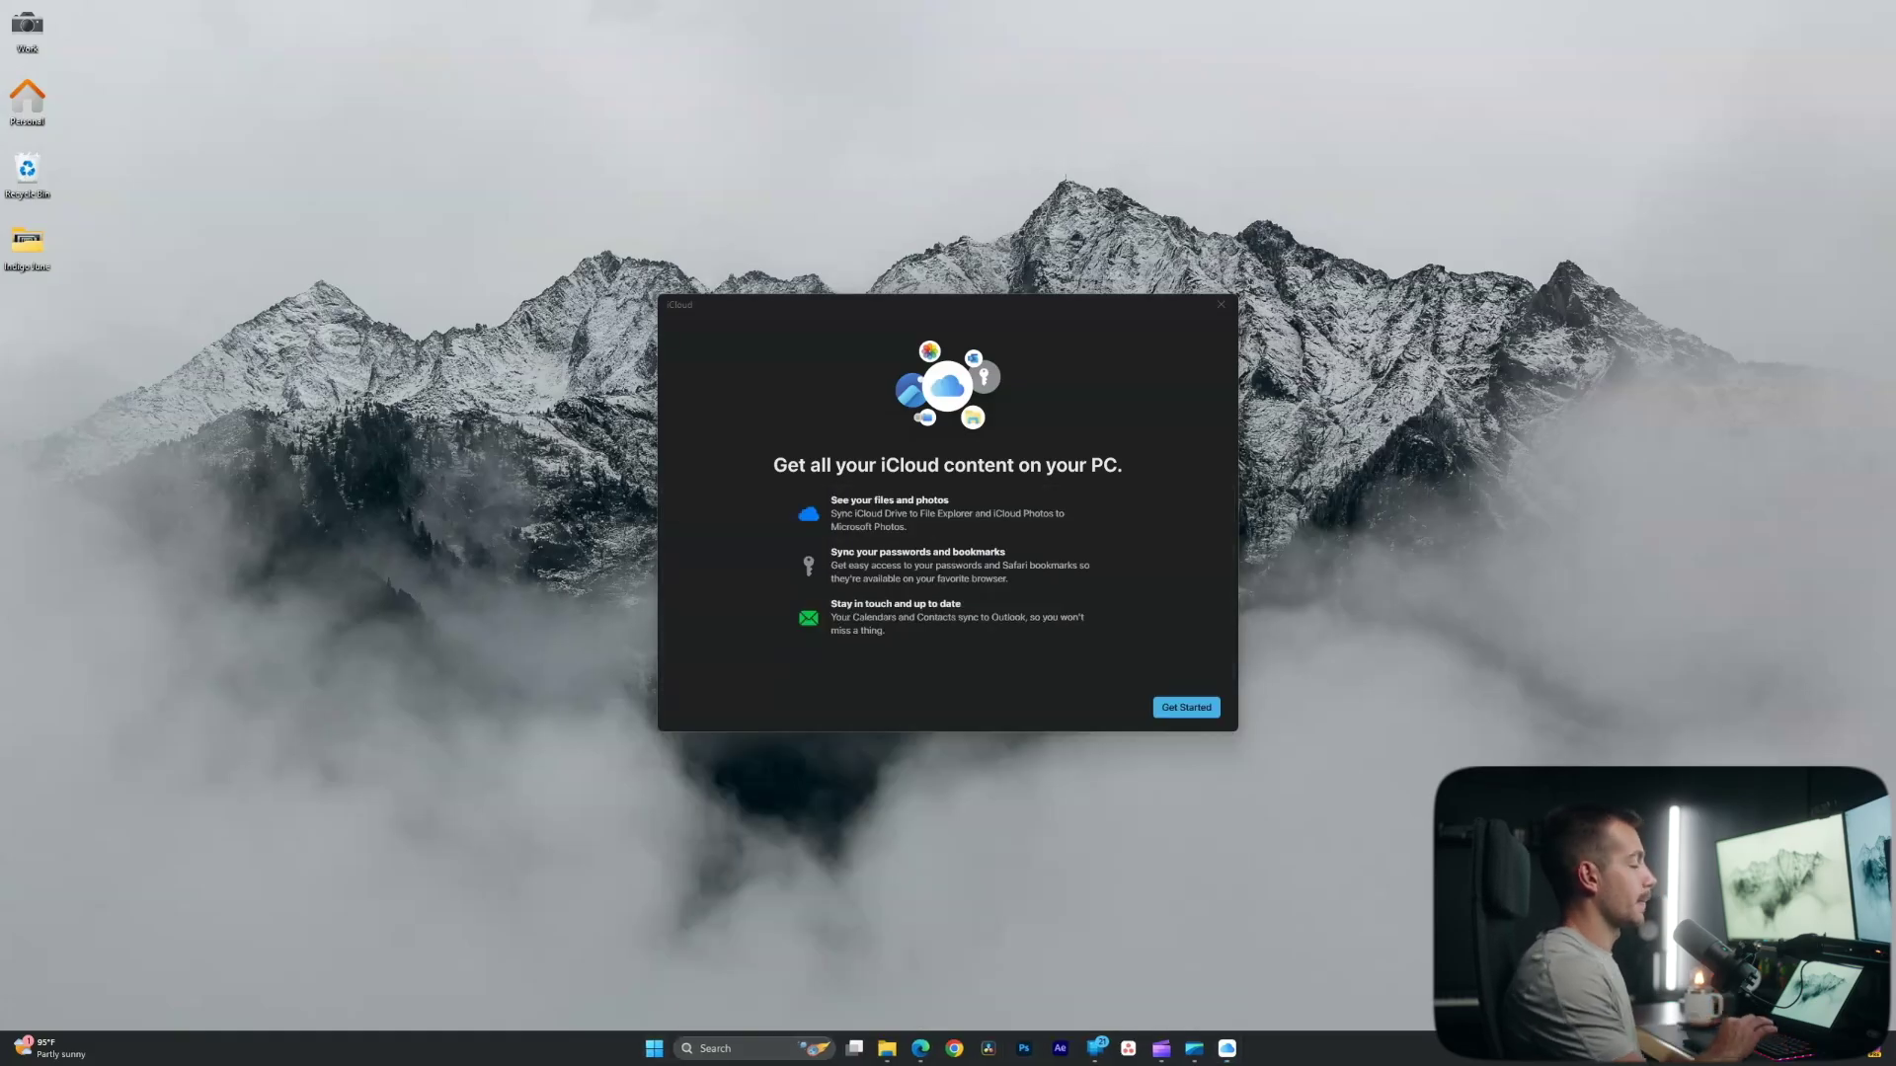
text(icloud)
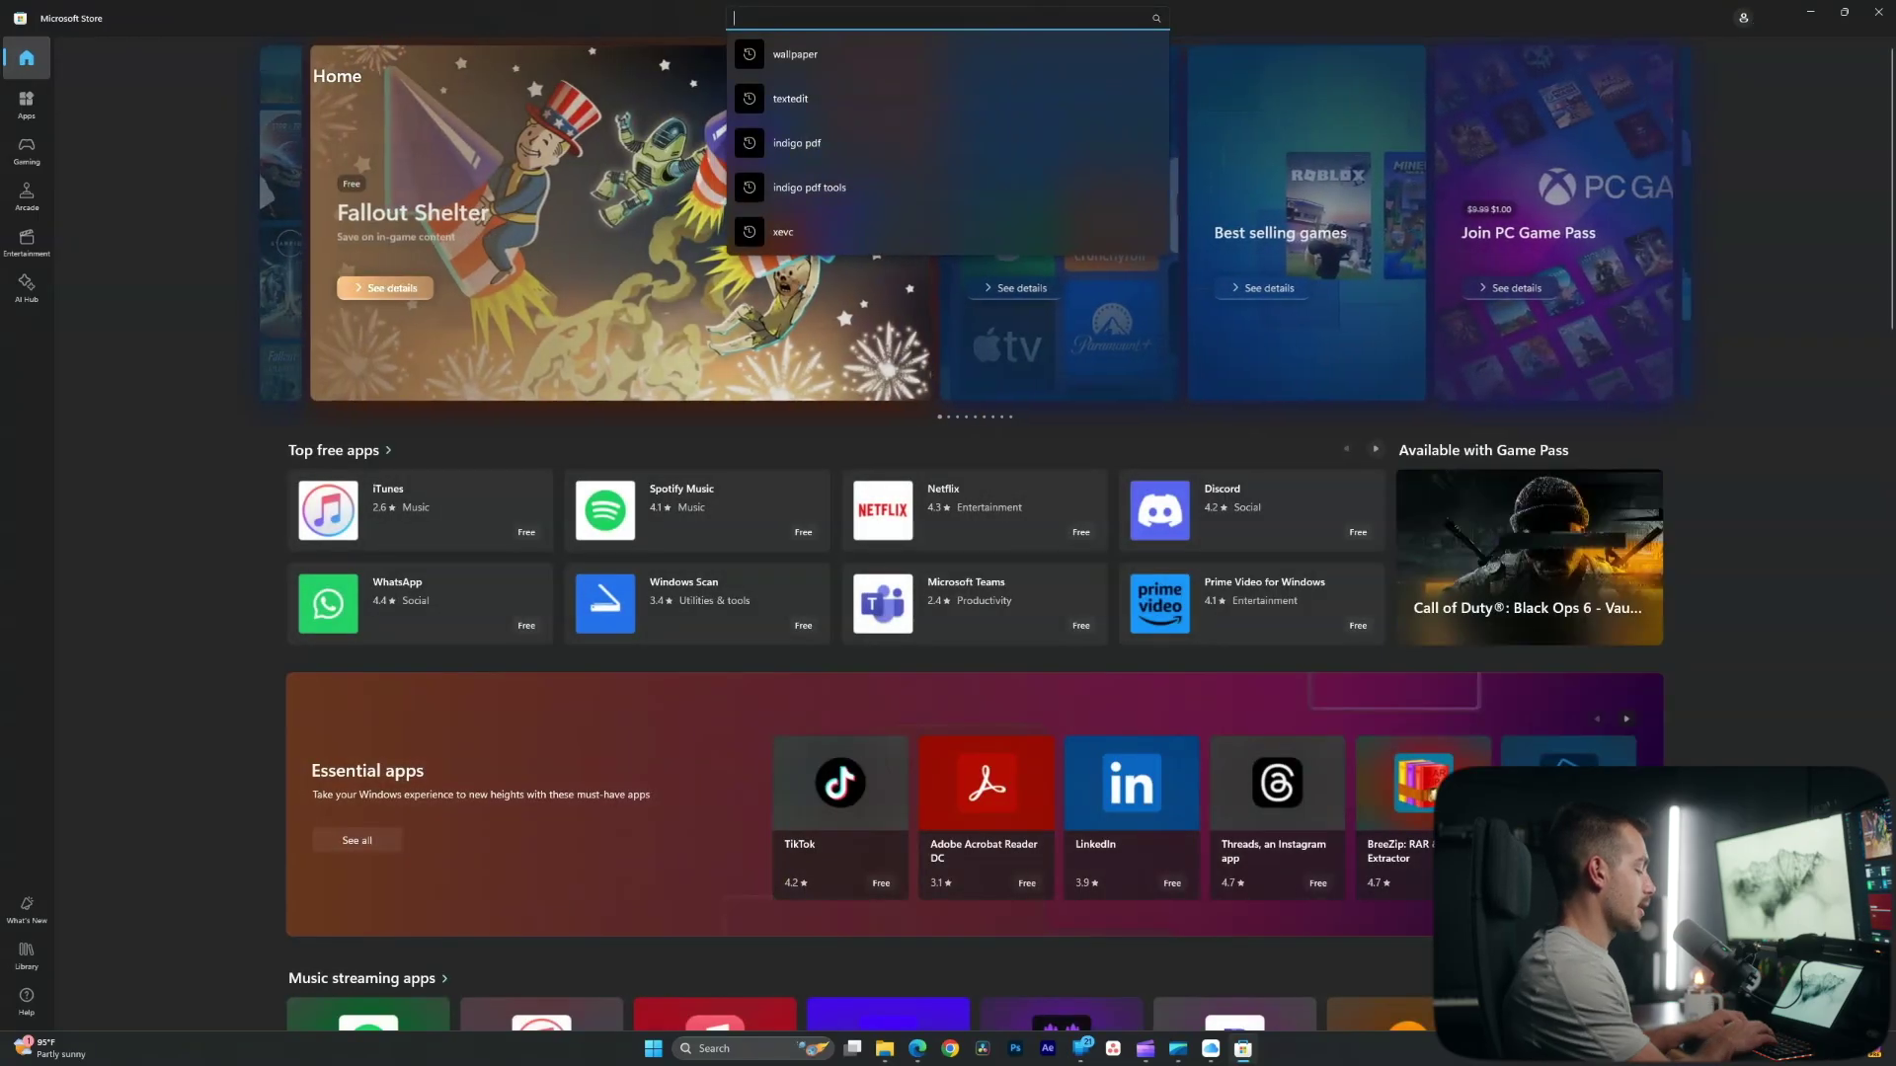
key(Return)
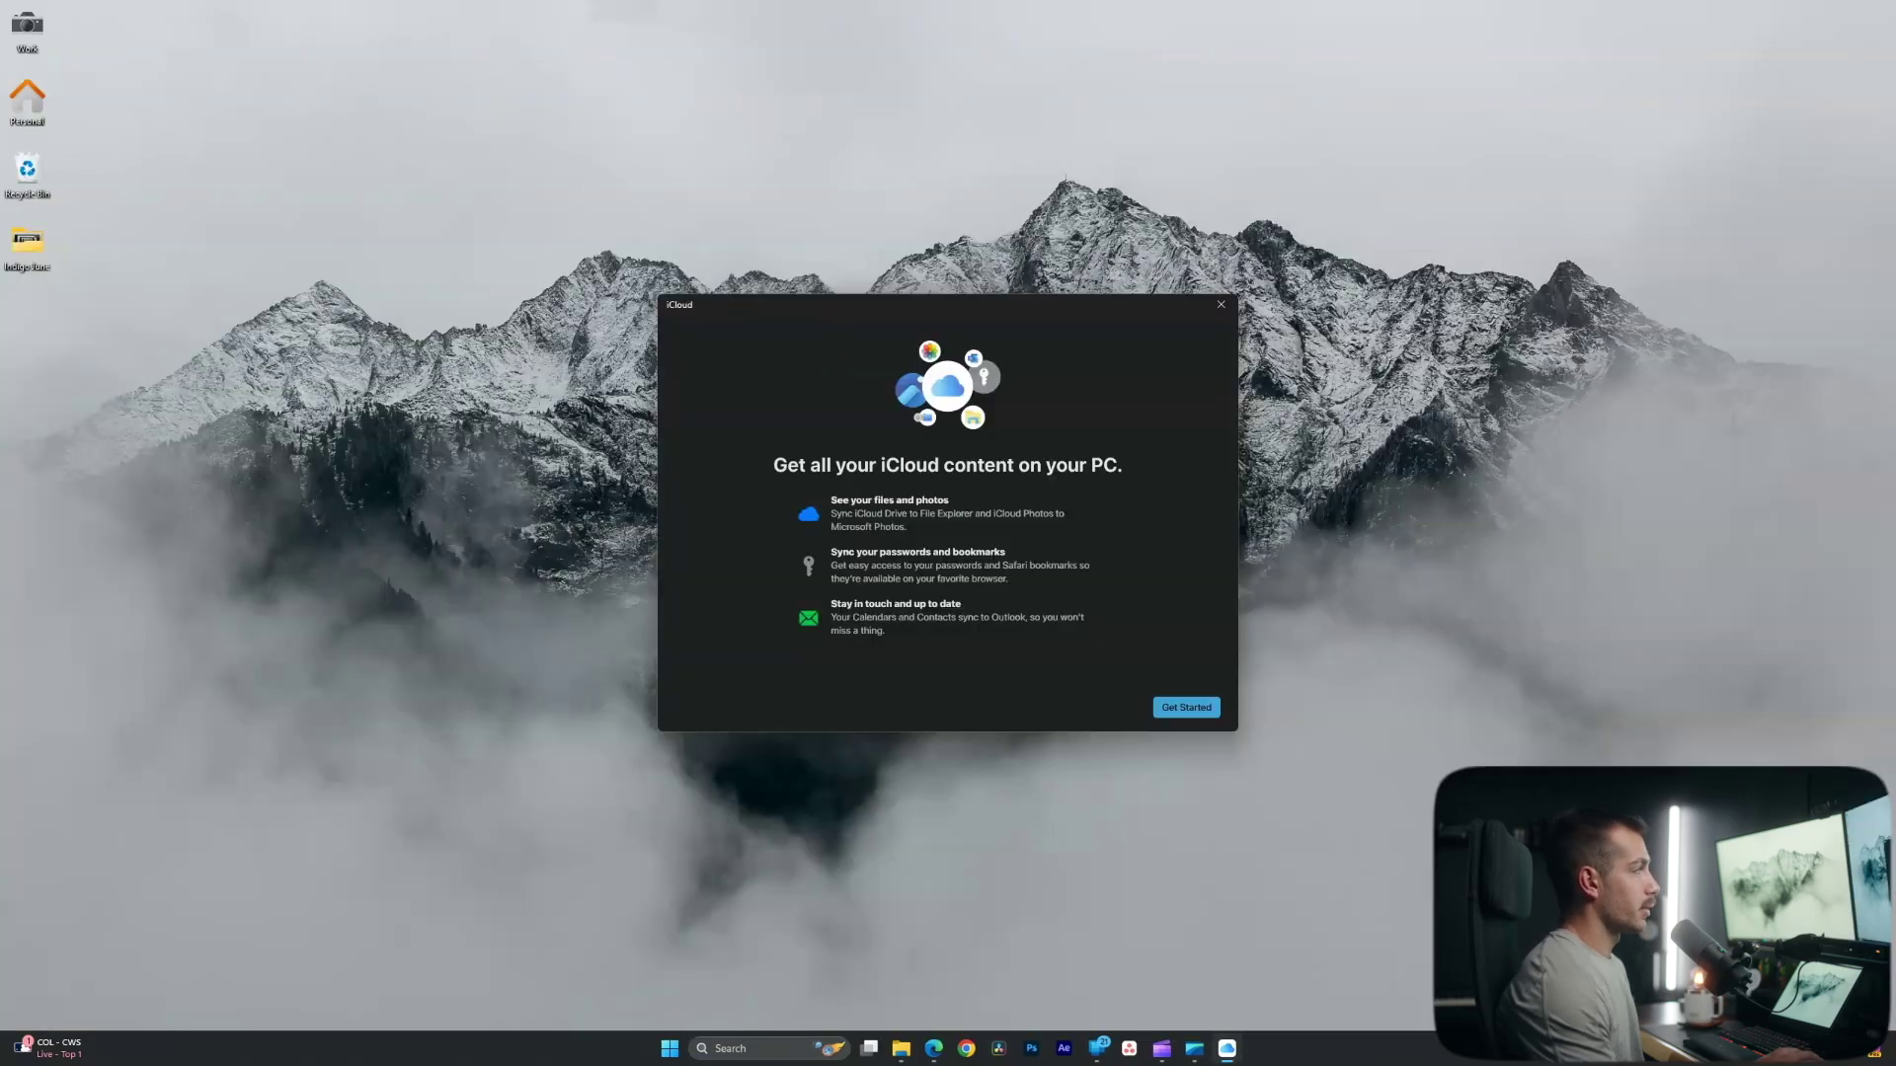
Start iCloud setup and advance past the Photos, Drive, Passwords and bookmark-merge pages.
key(Return)
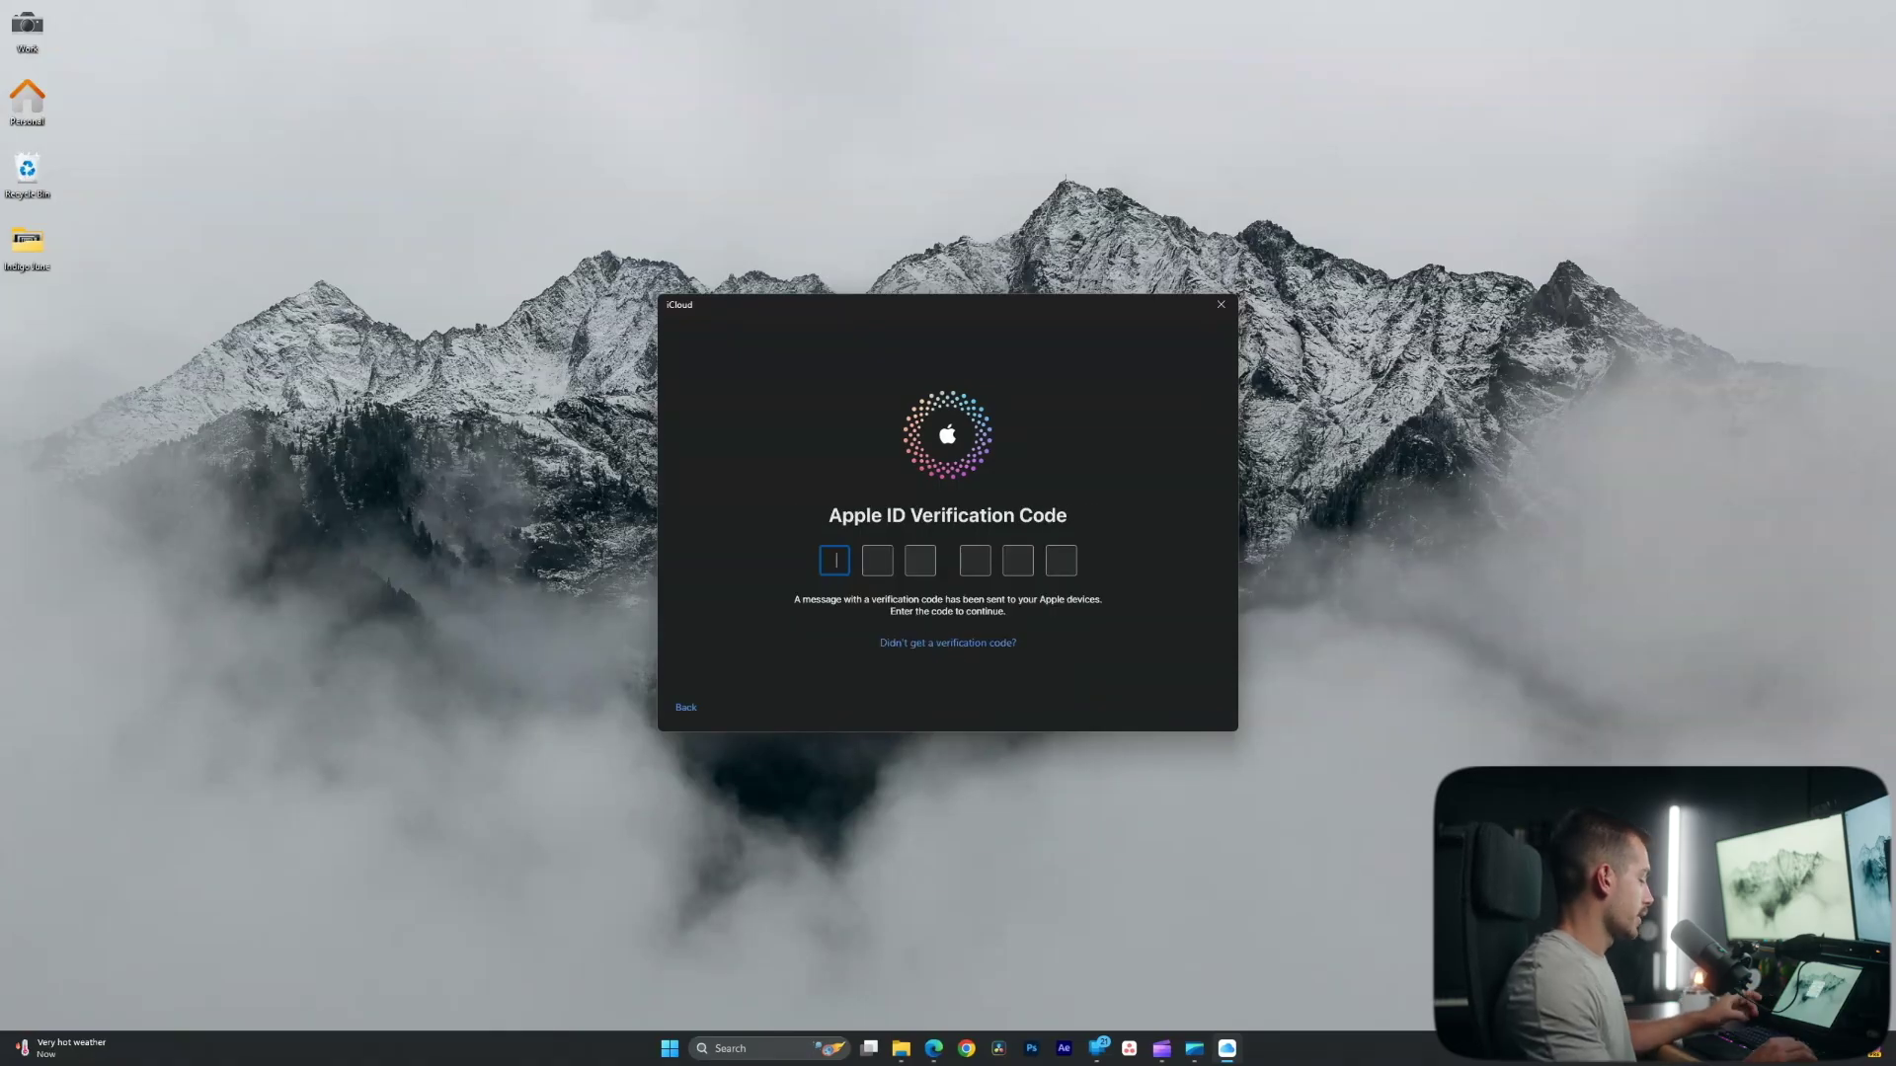
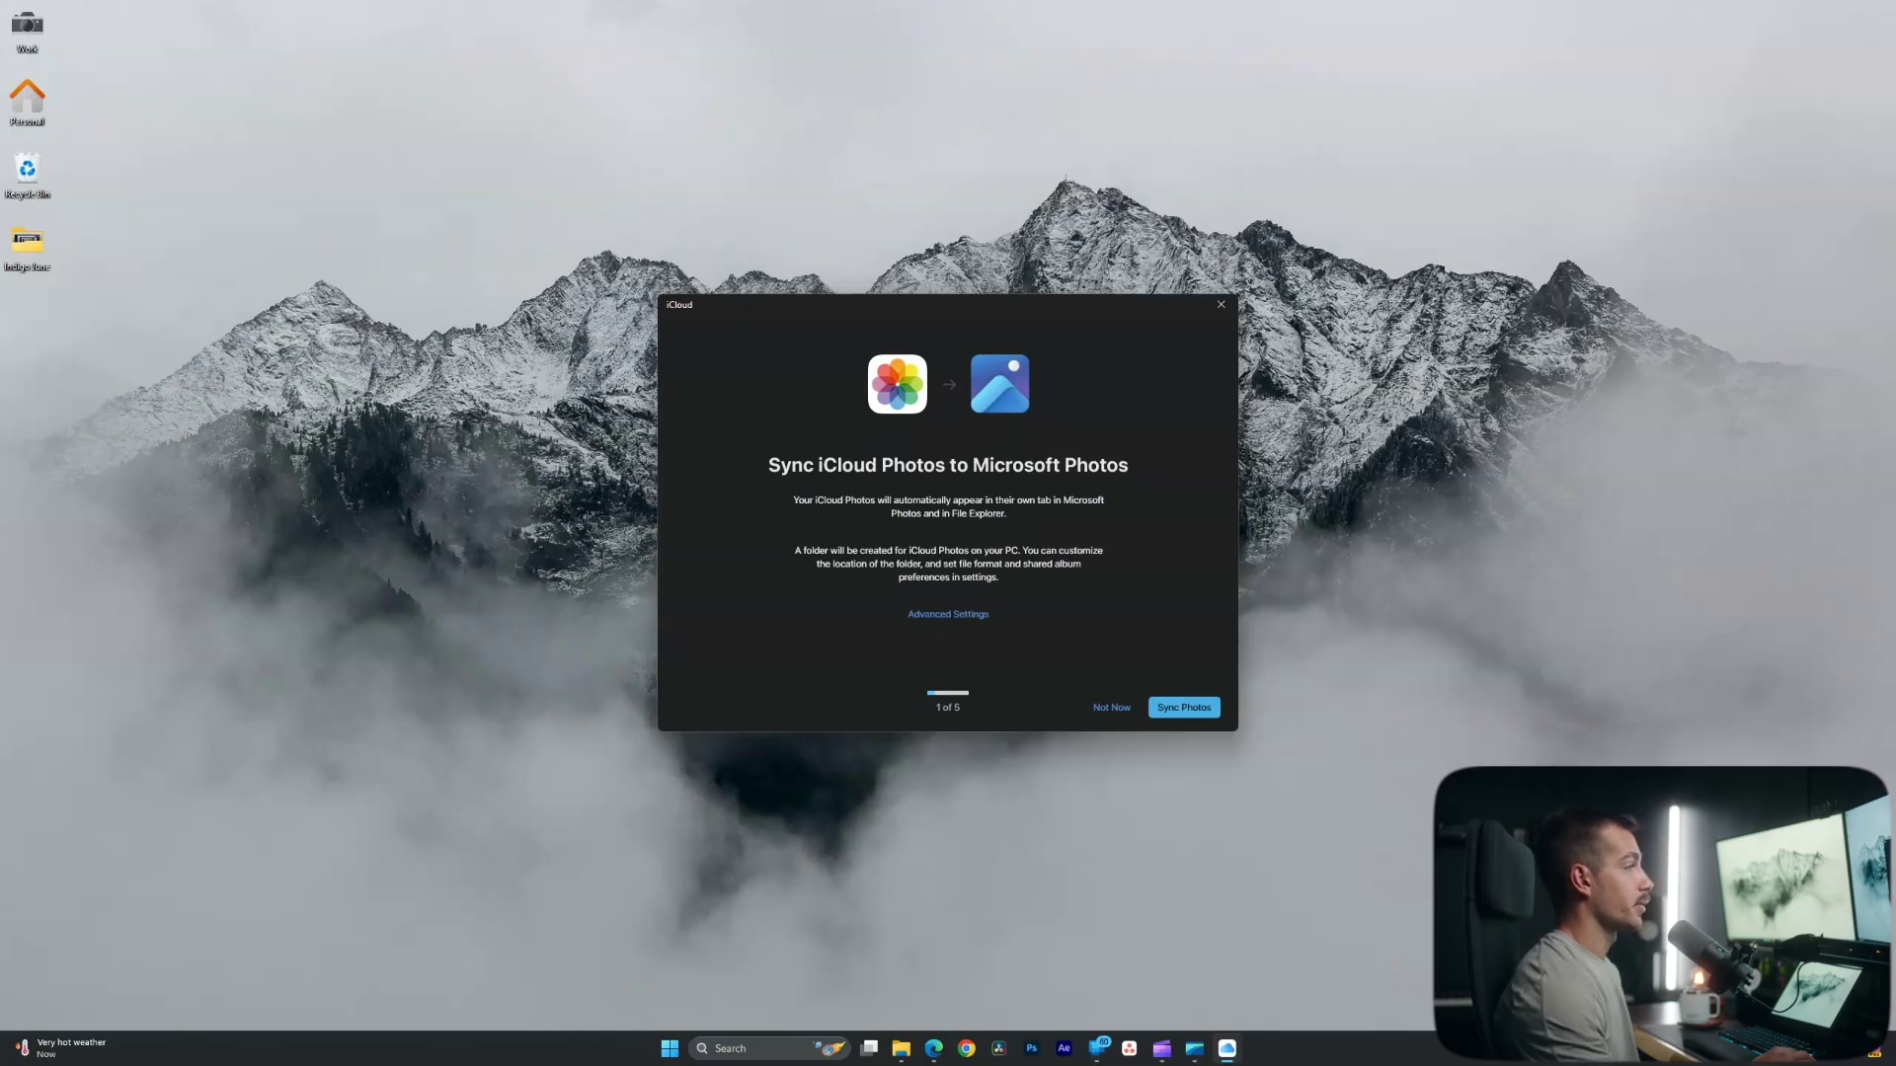
key(Return)
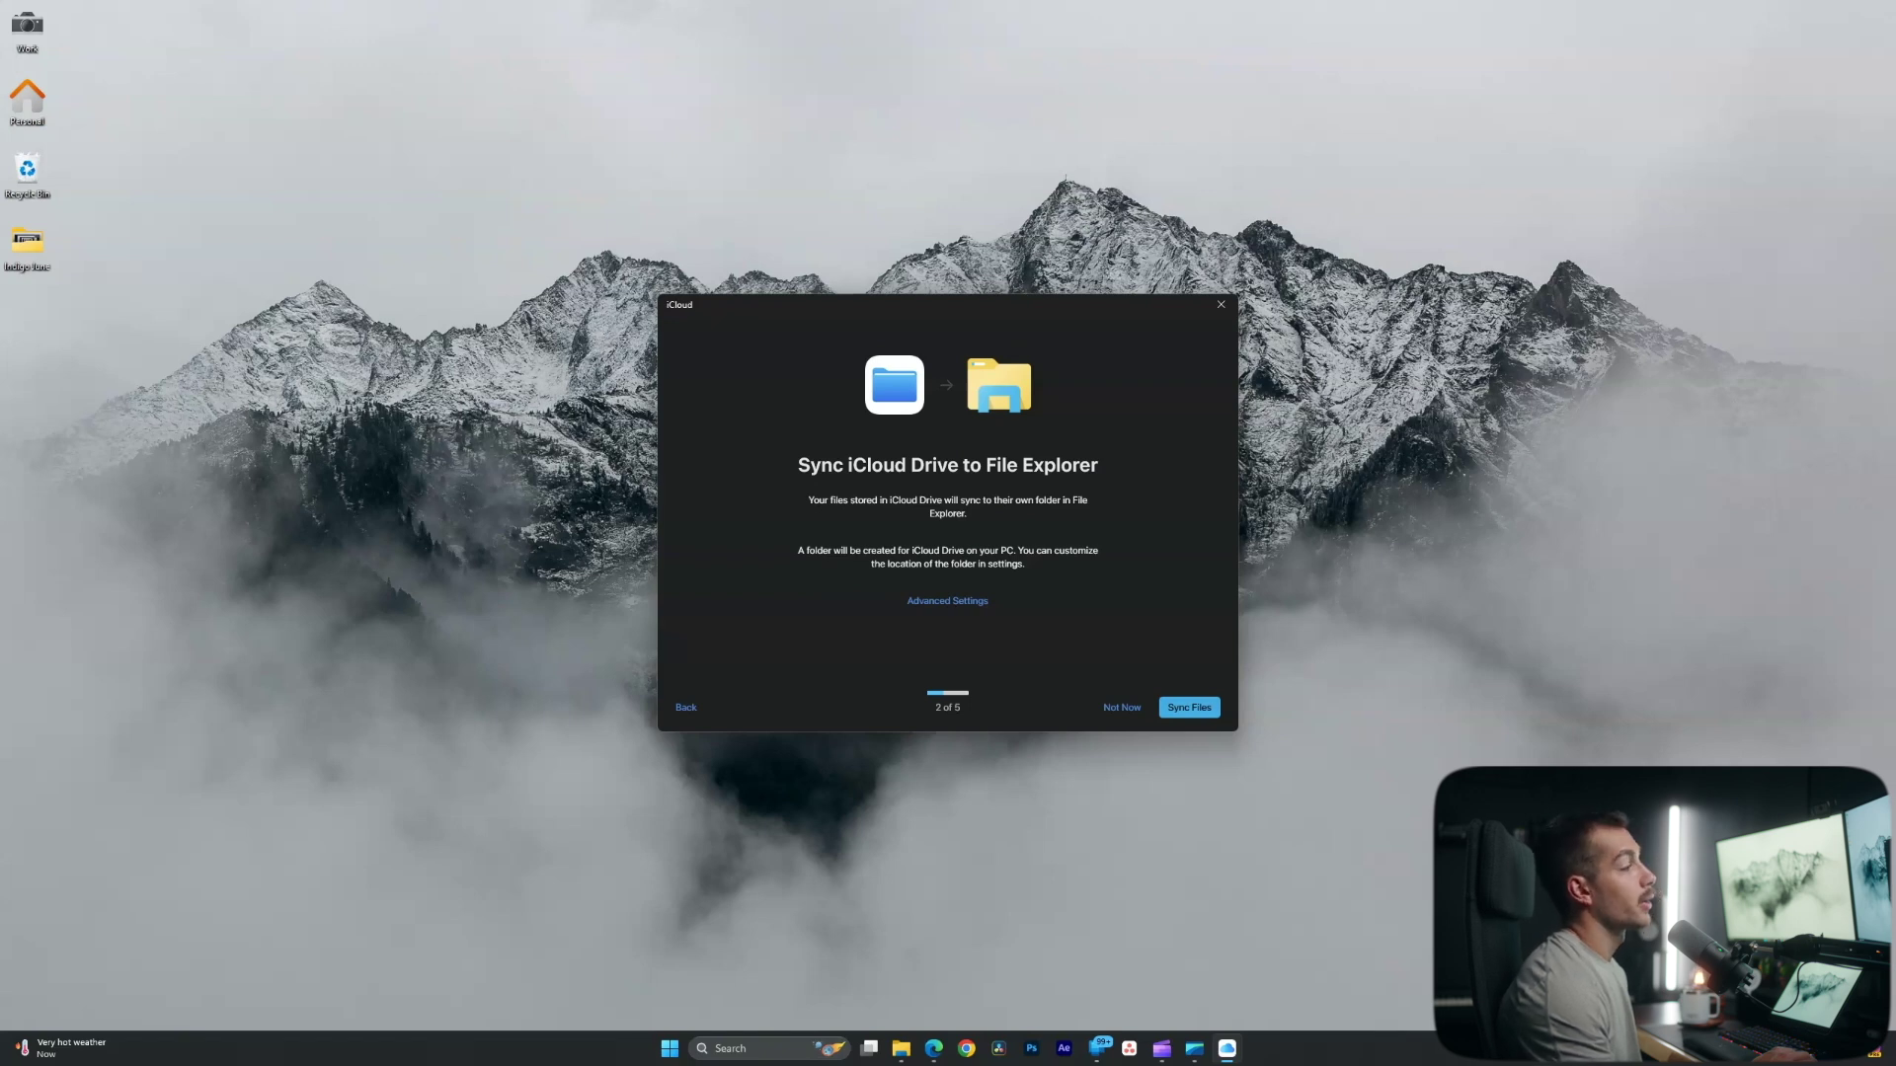
key(Return)
key(Return)
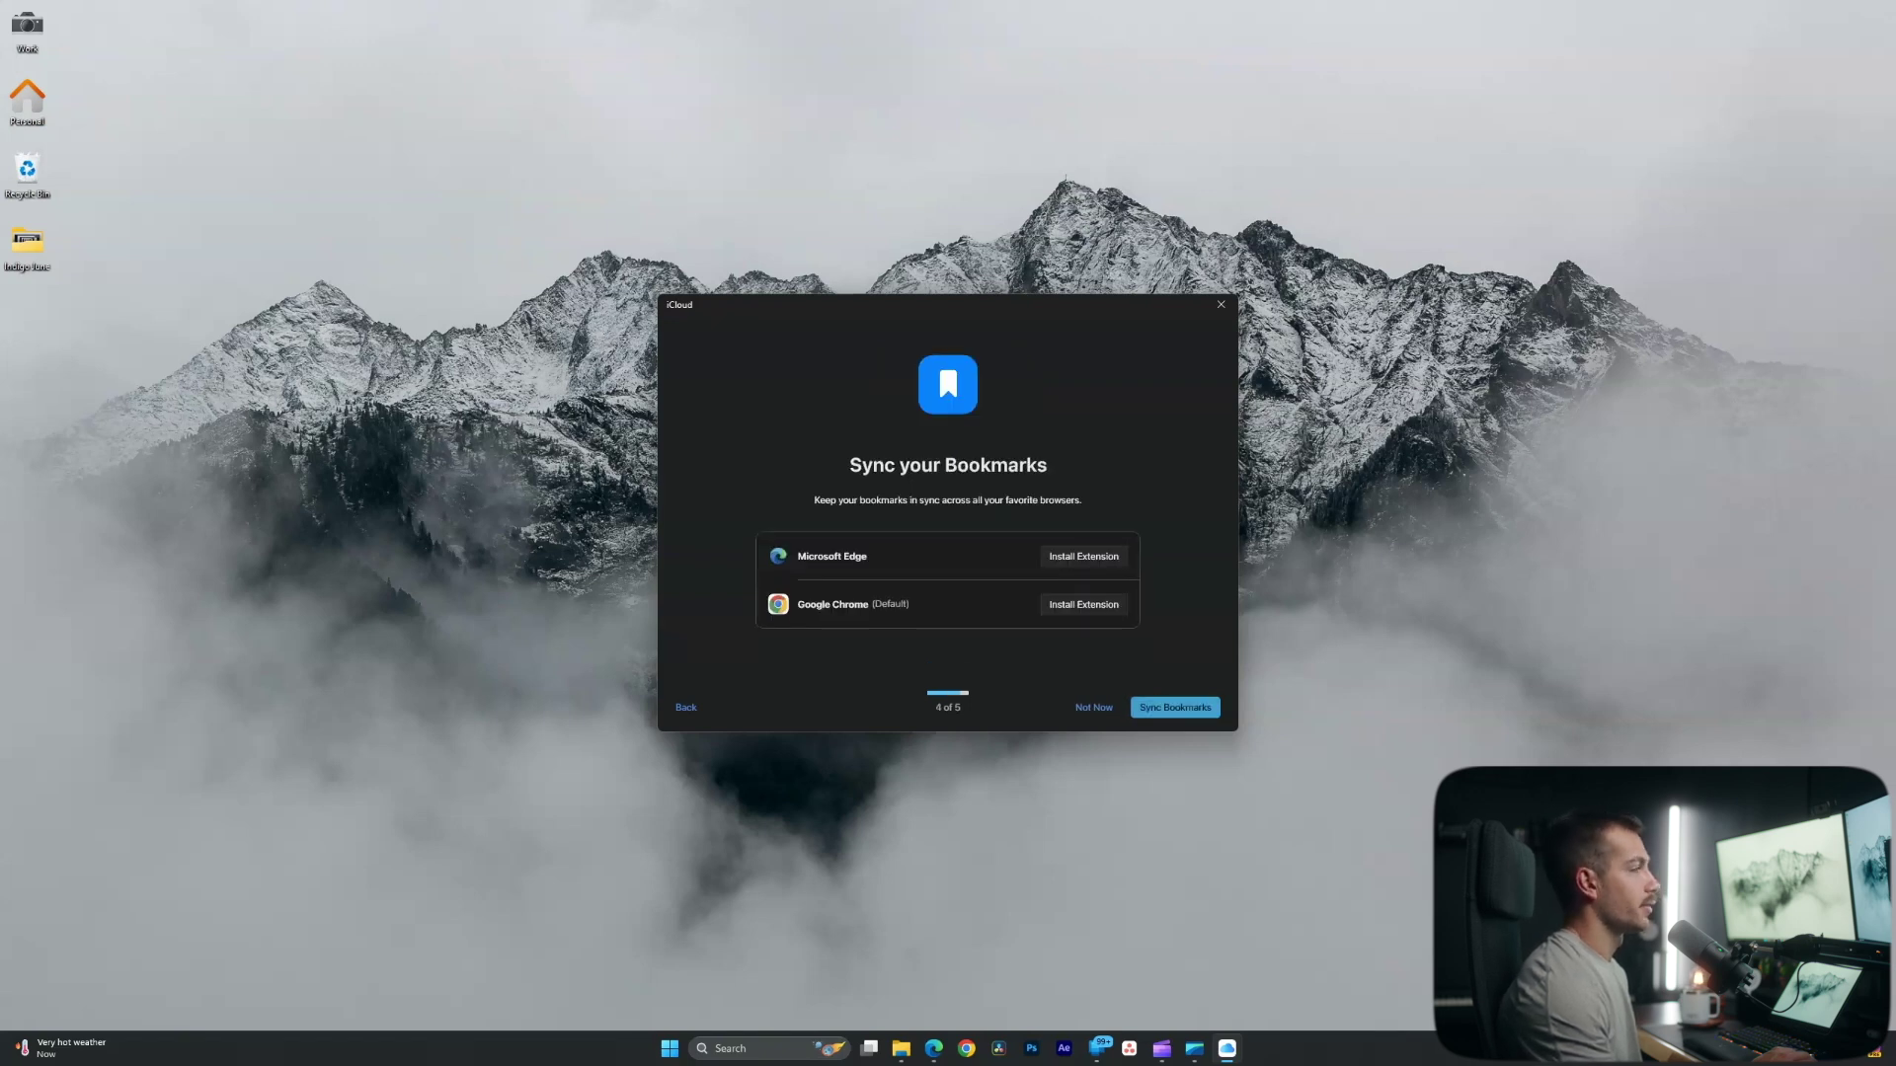
key(Return)
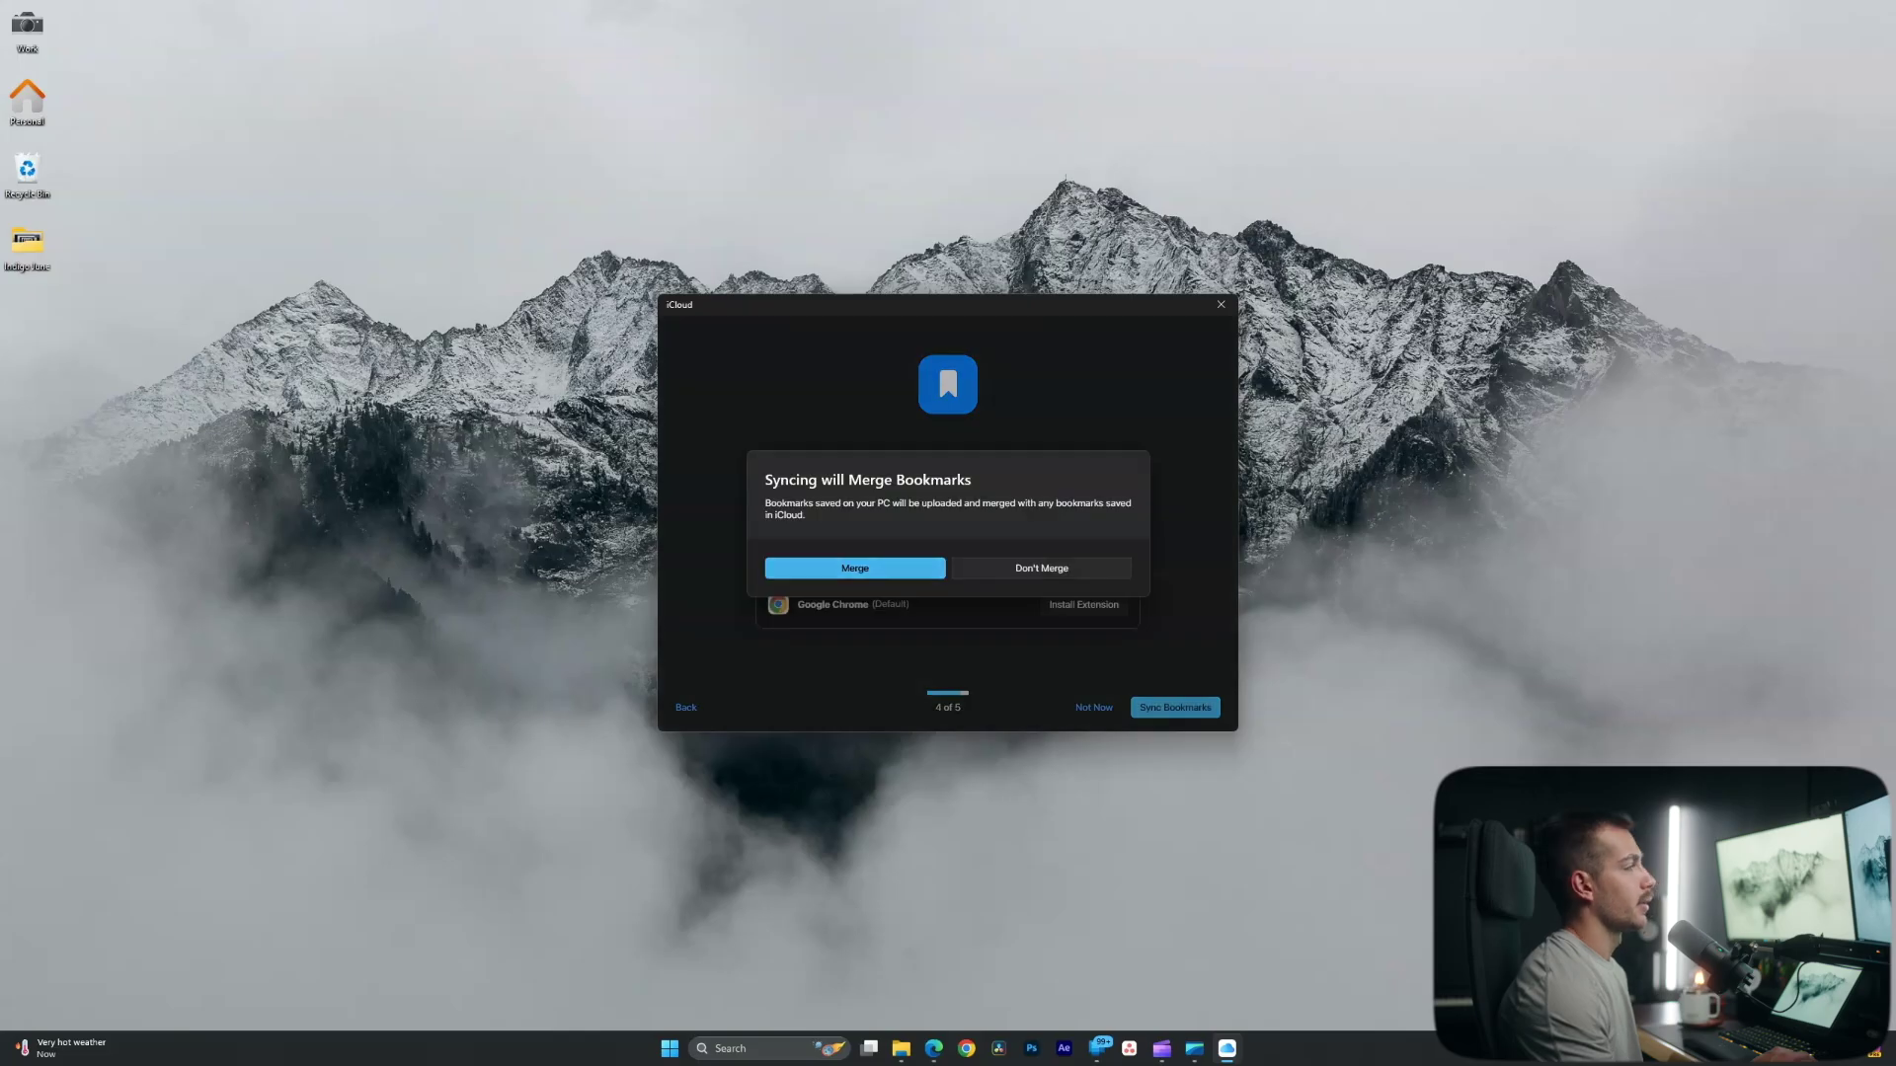
key(Return)
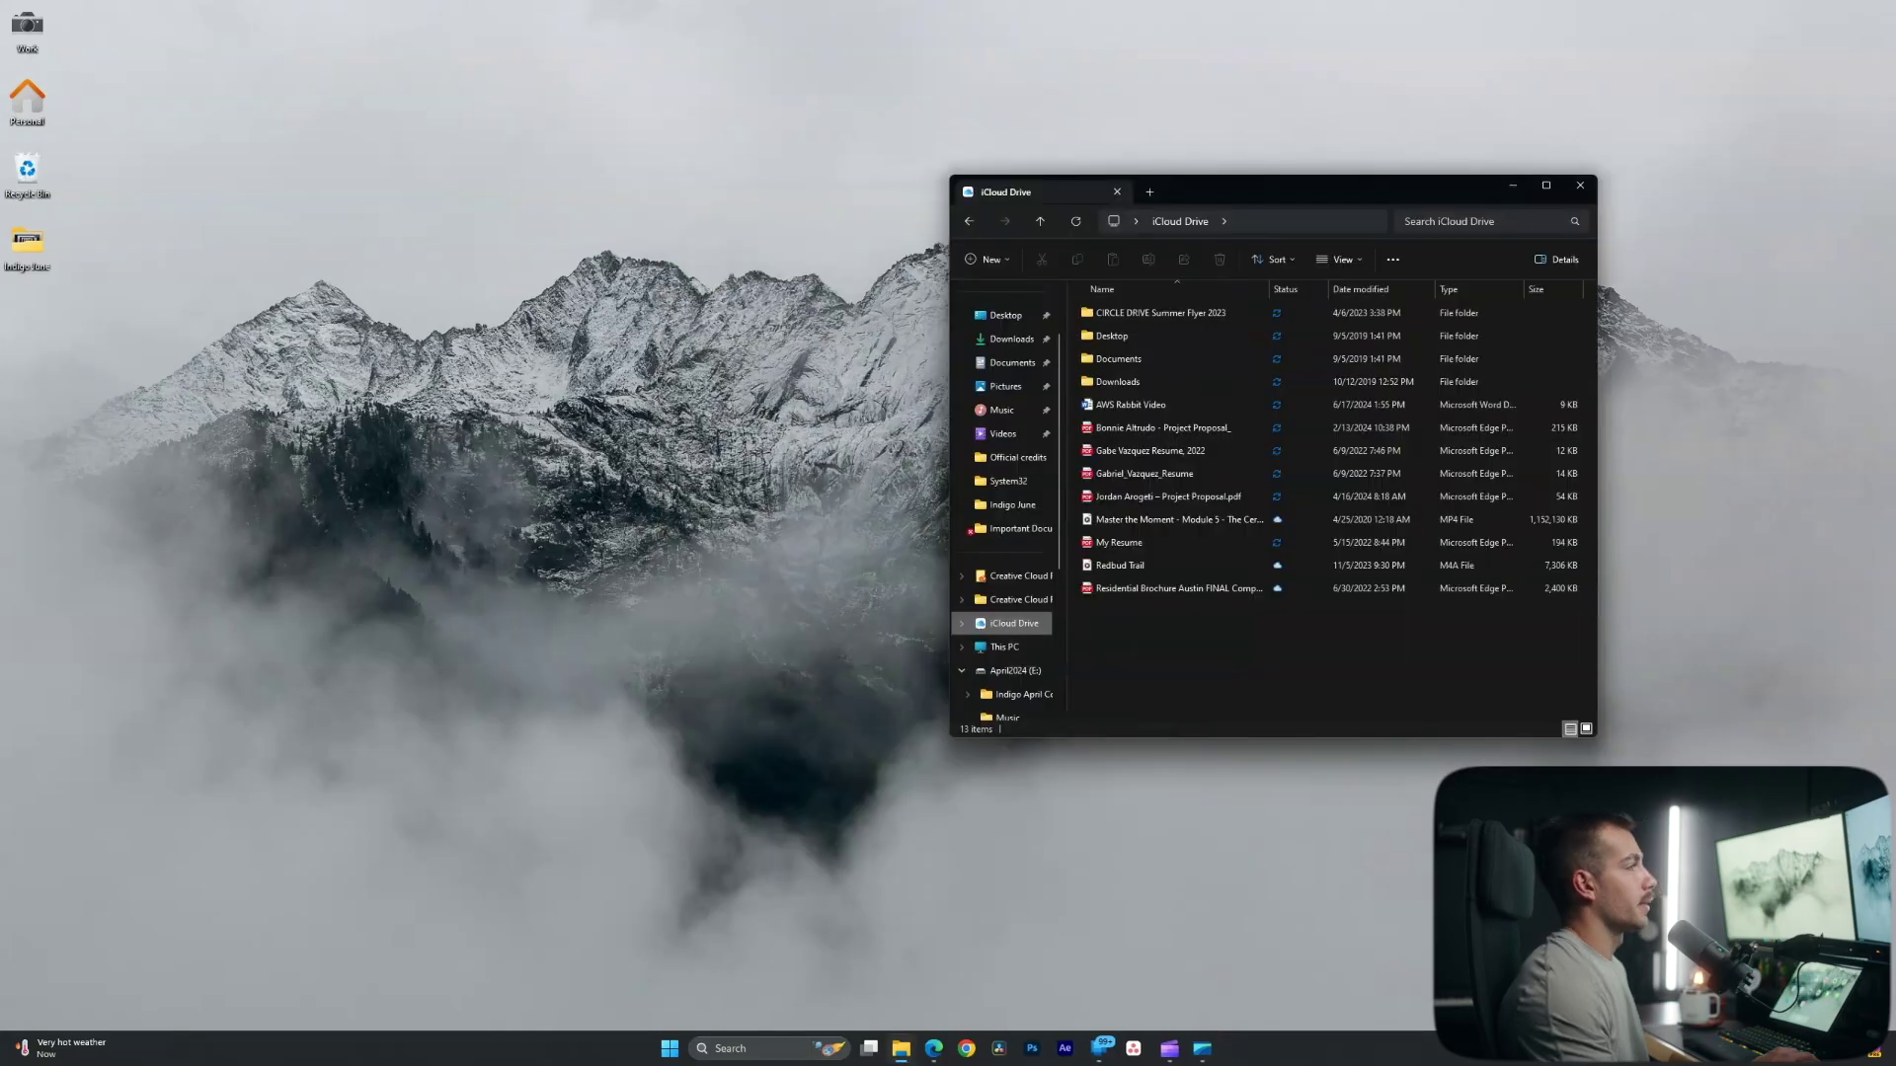
Drag Babo & Evan Reel V1 from Work > Media onto the iCloud Drive window.
drag(1214, 189, 1159, 238)
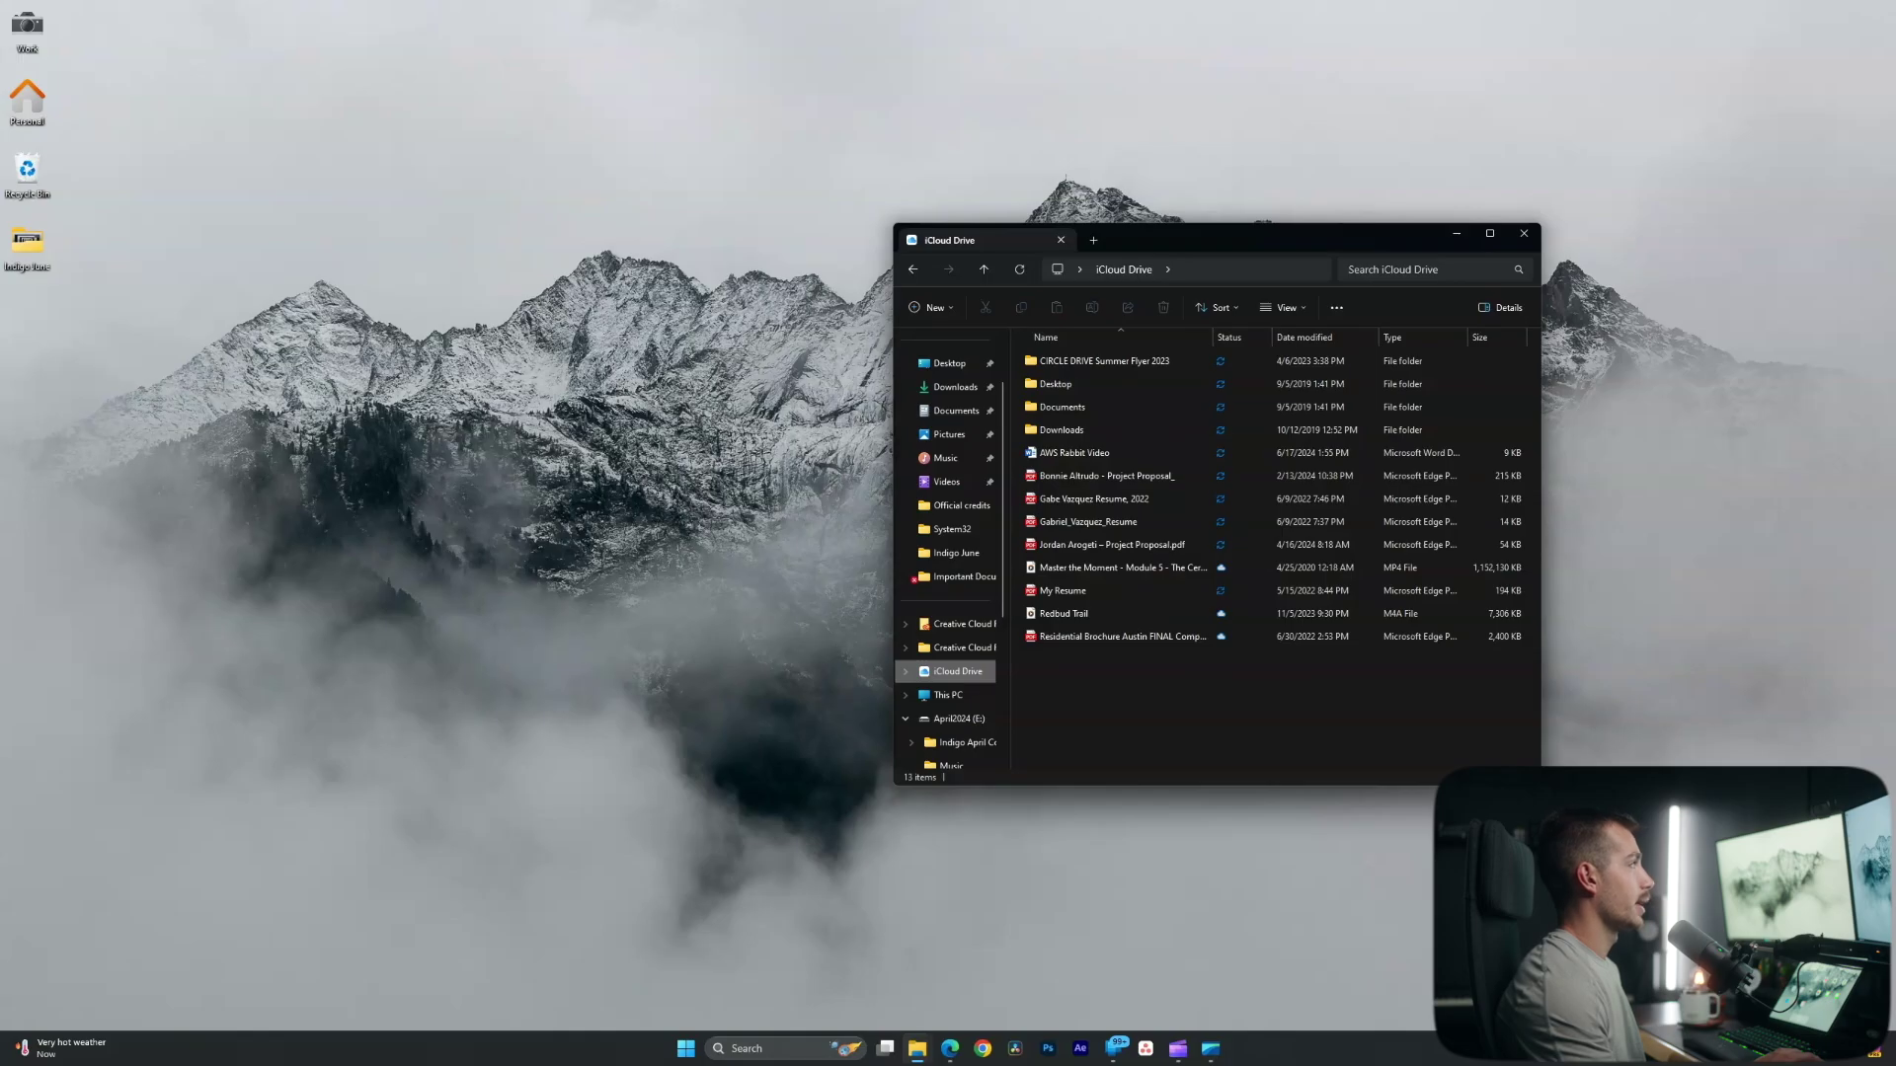
double_click(26, 30)
drag(1140, 240, 393, 276)
double_click(341, 548)
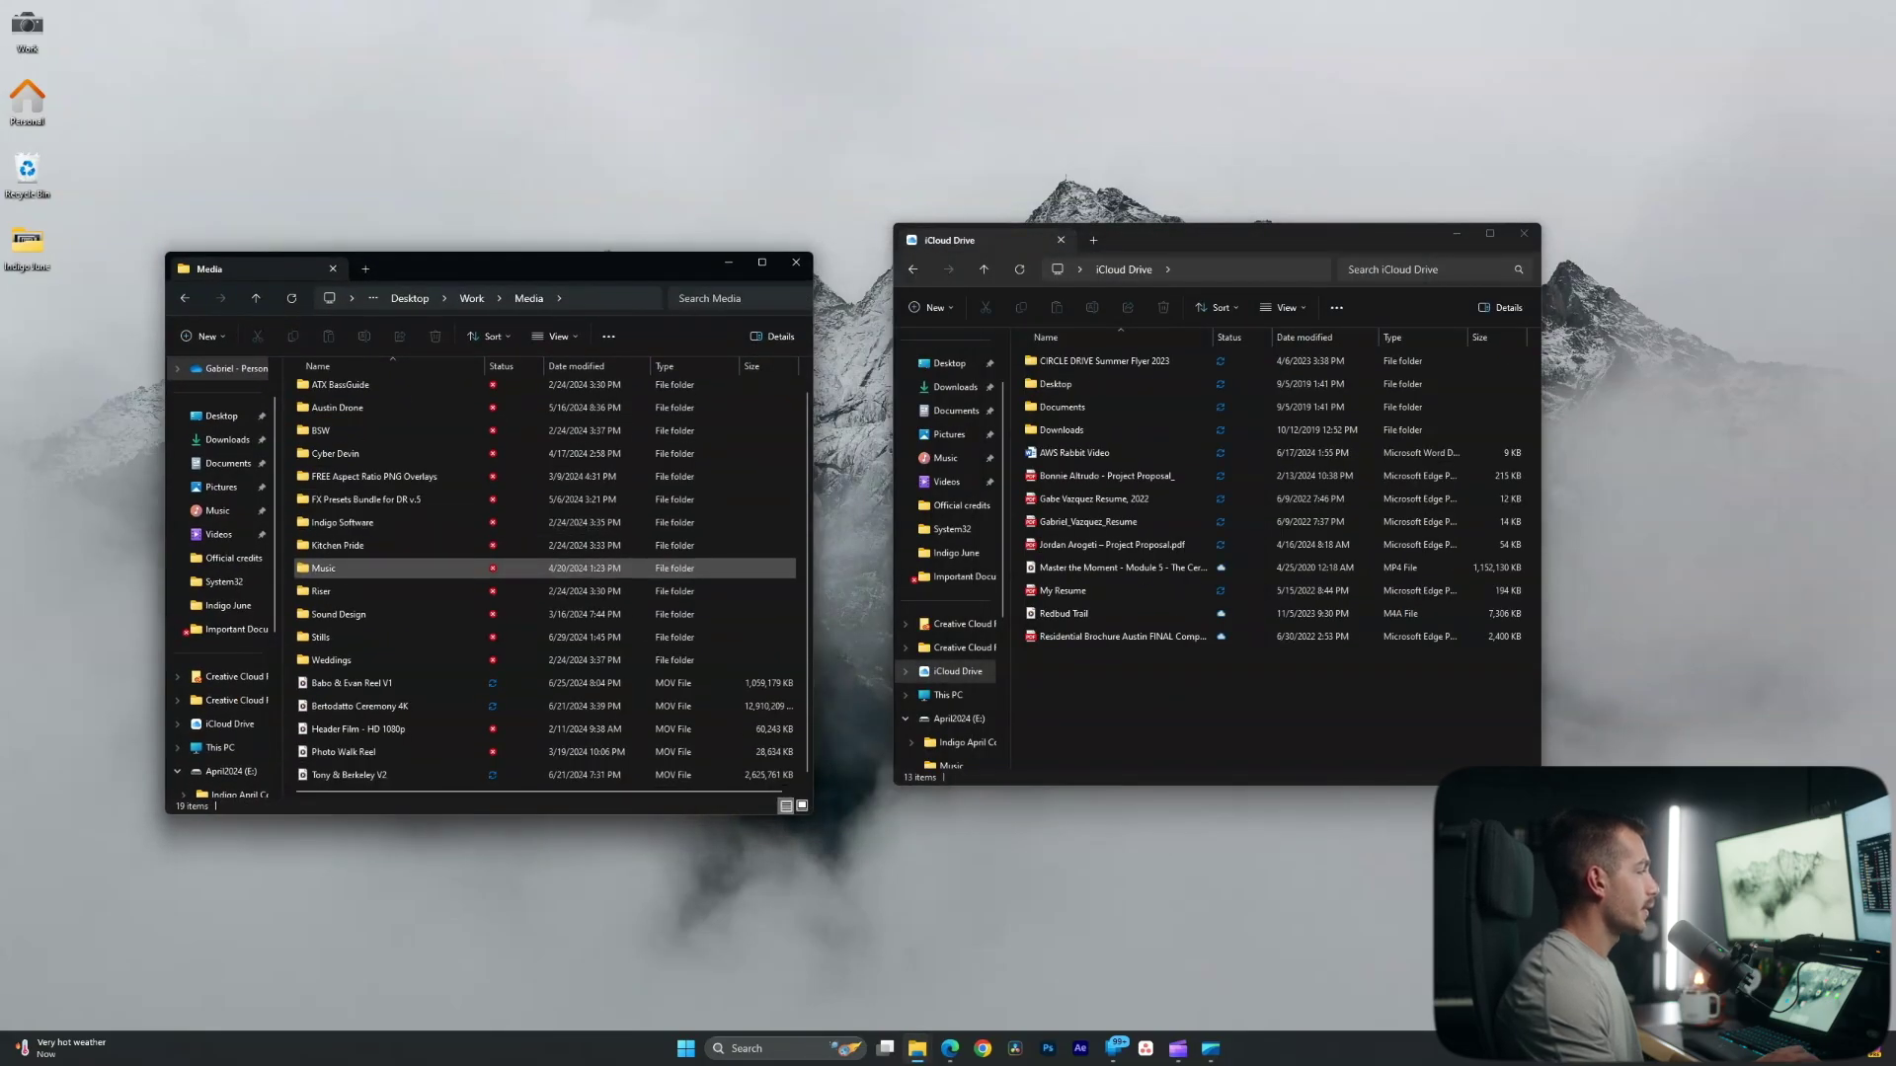
click(351, 683)
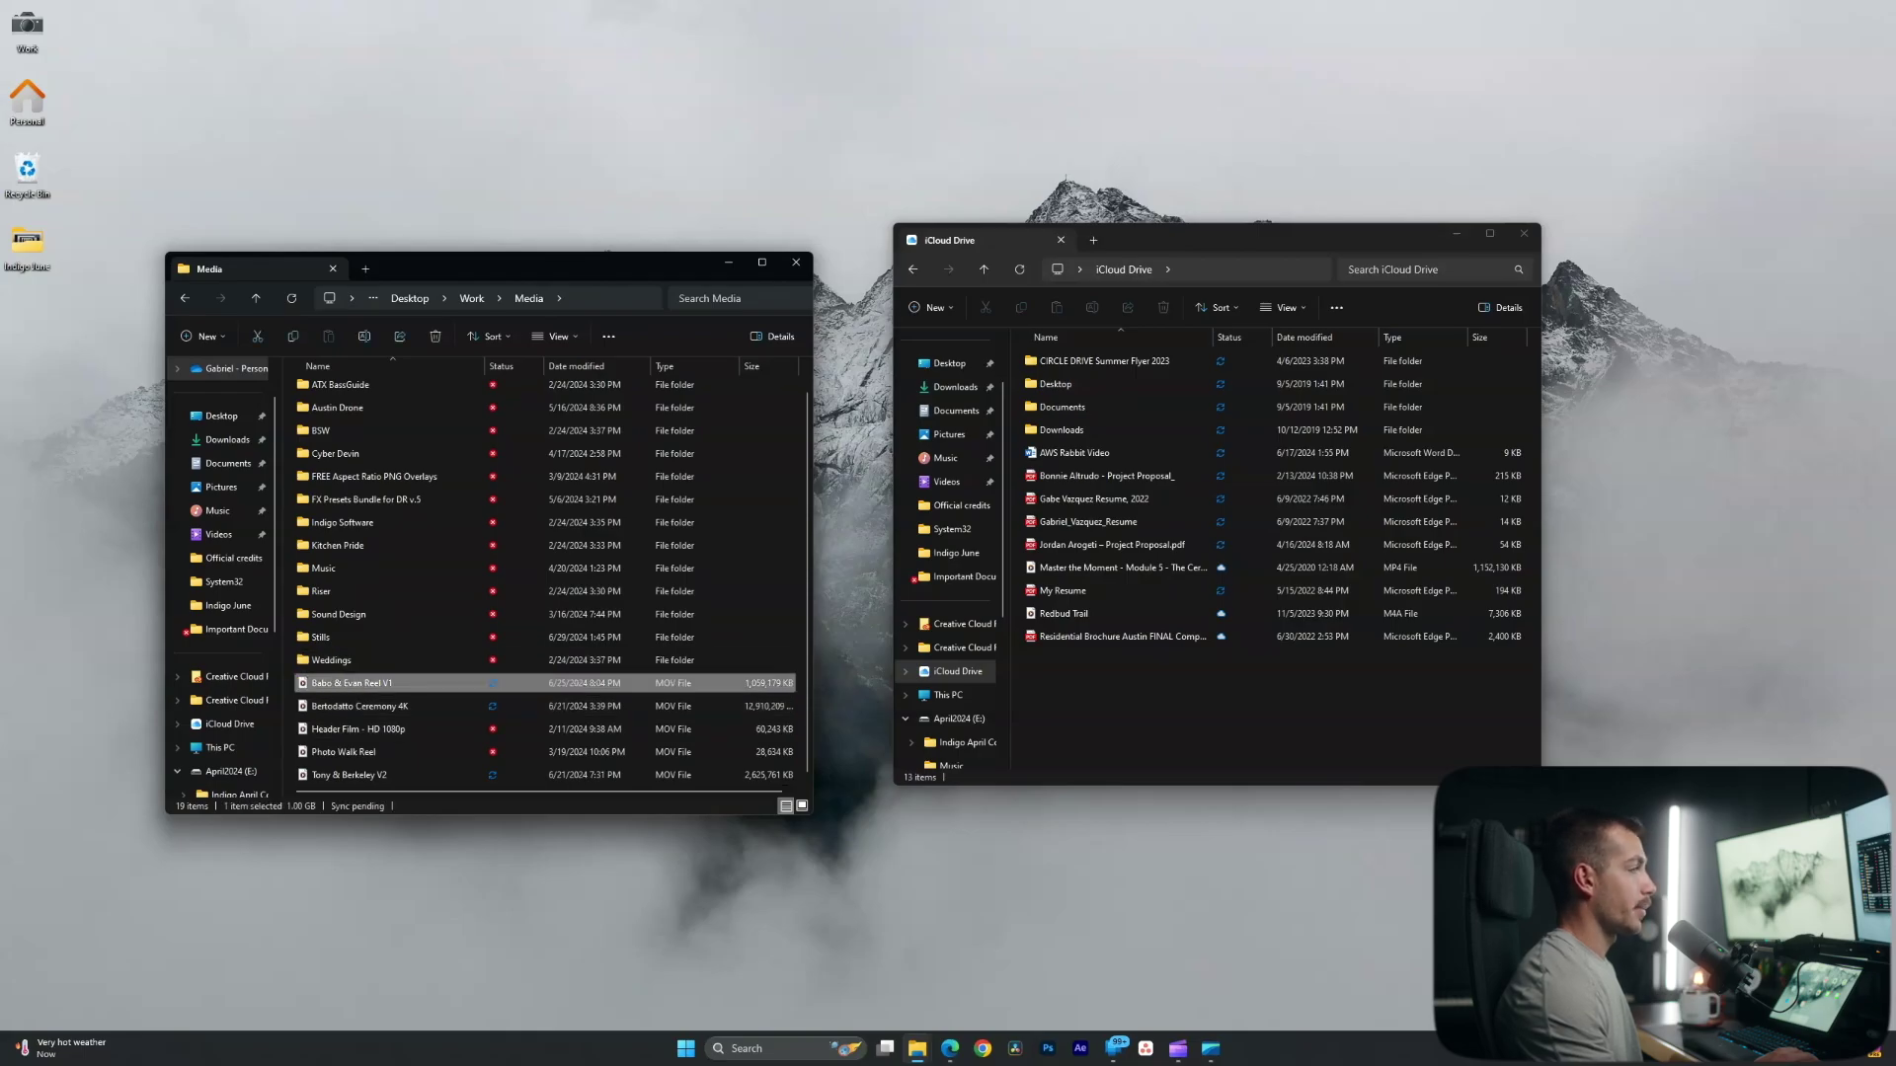
drag(352, 683, 1104, 738)
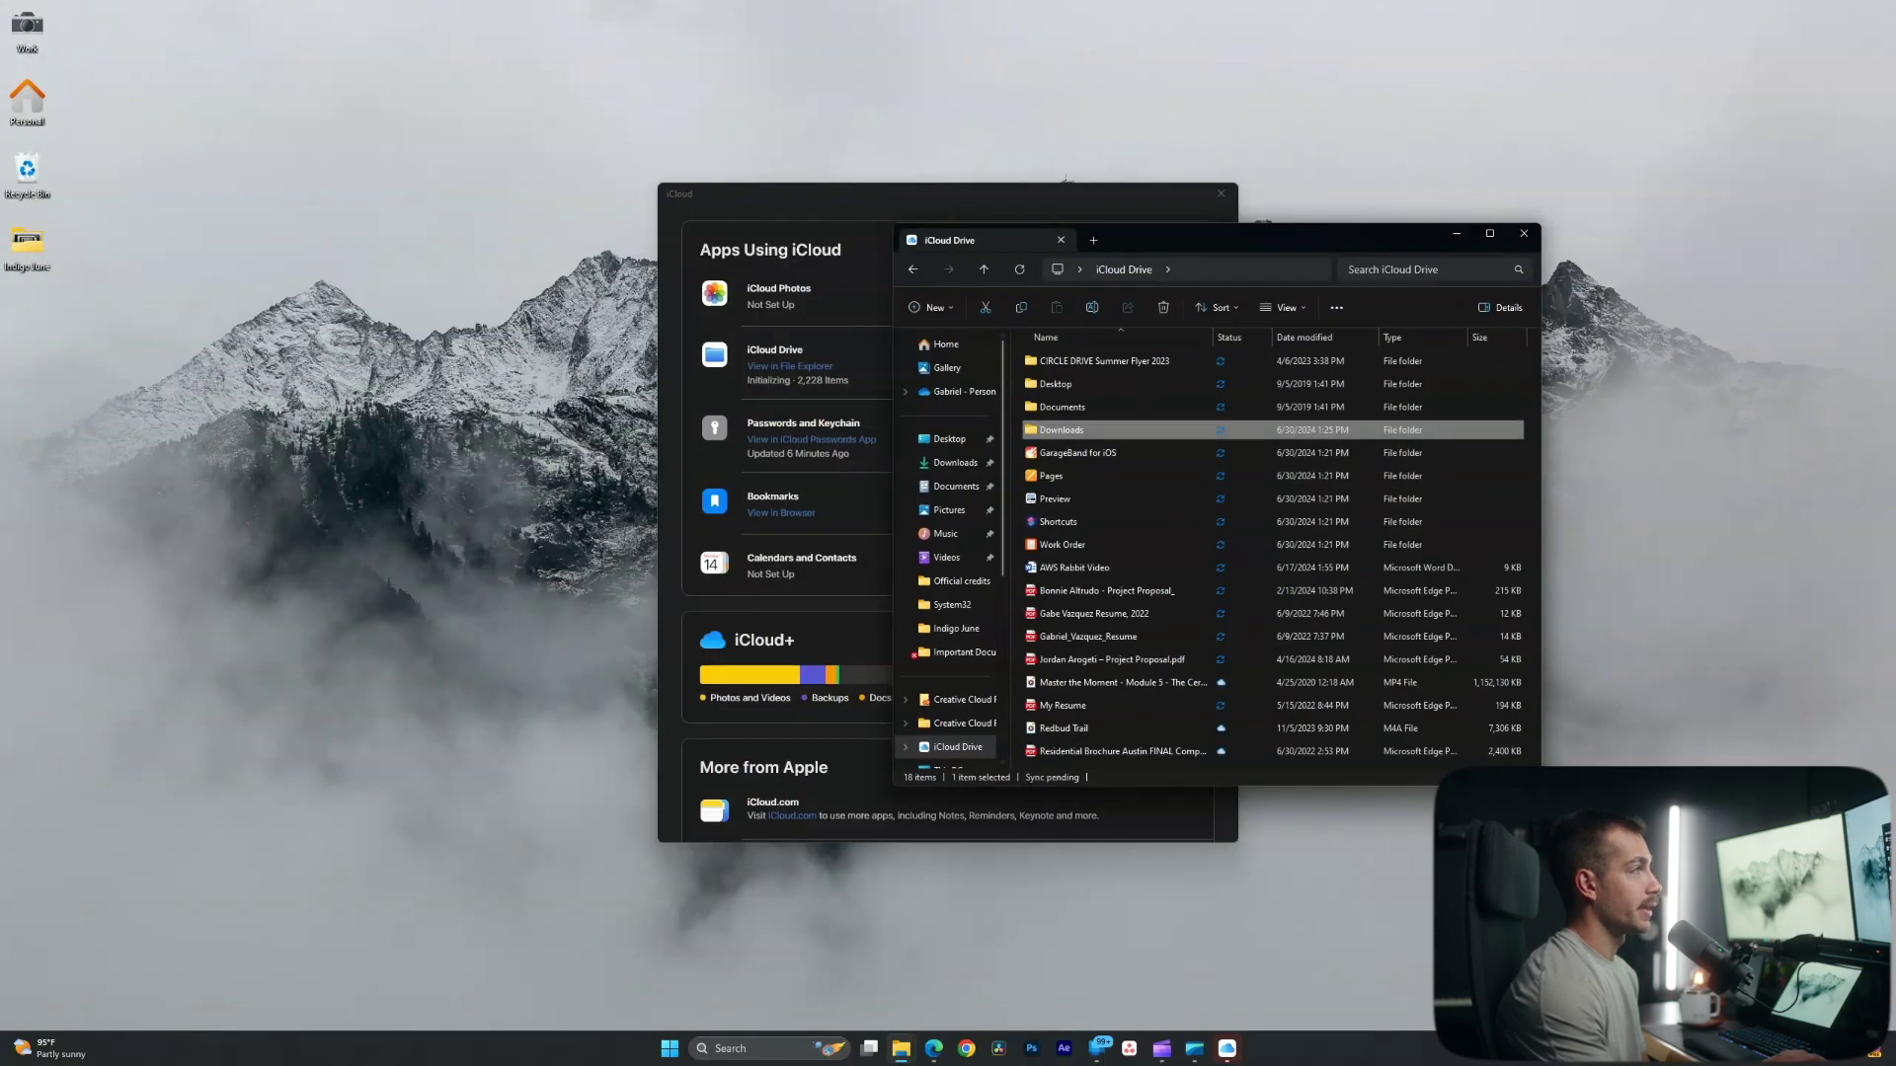
Reopen Work > Media and drop Babo & Evan Reel V1 into the iCloud Drive folder.
drag(1196, 193, 708, 272)
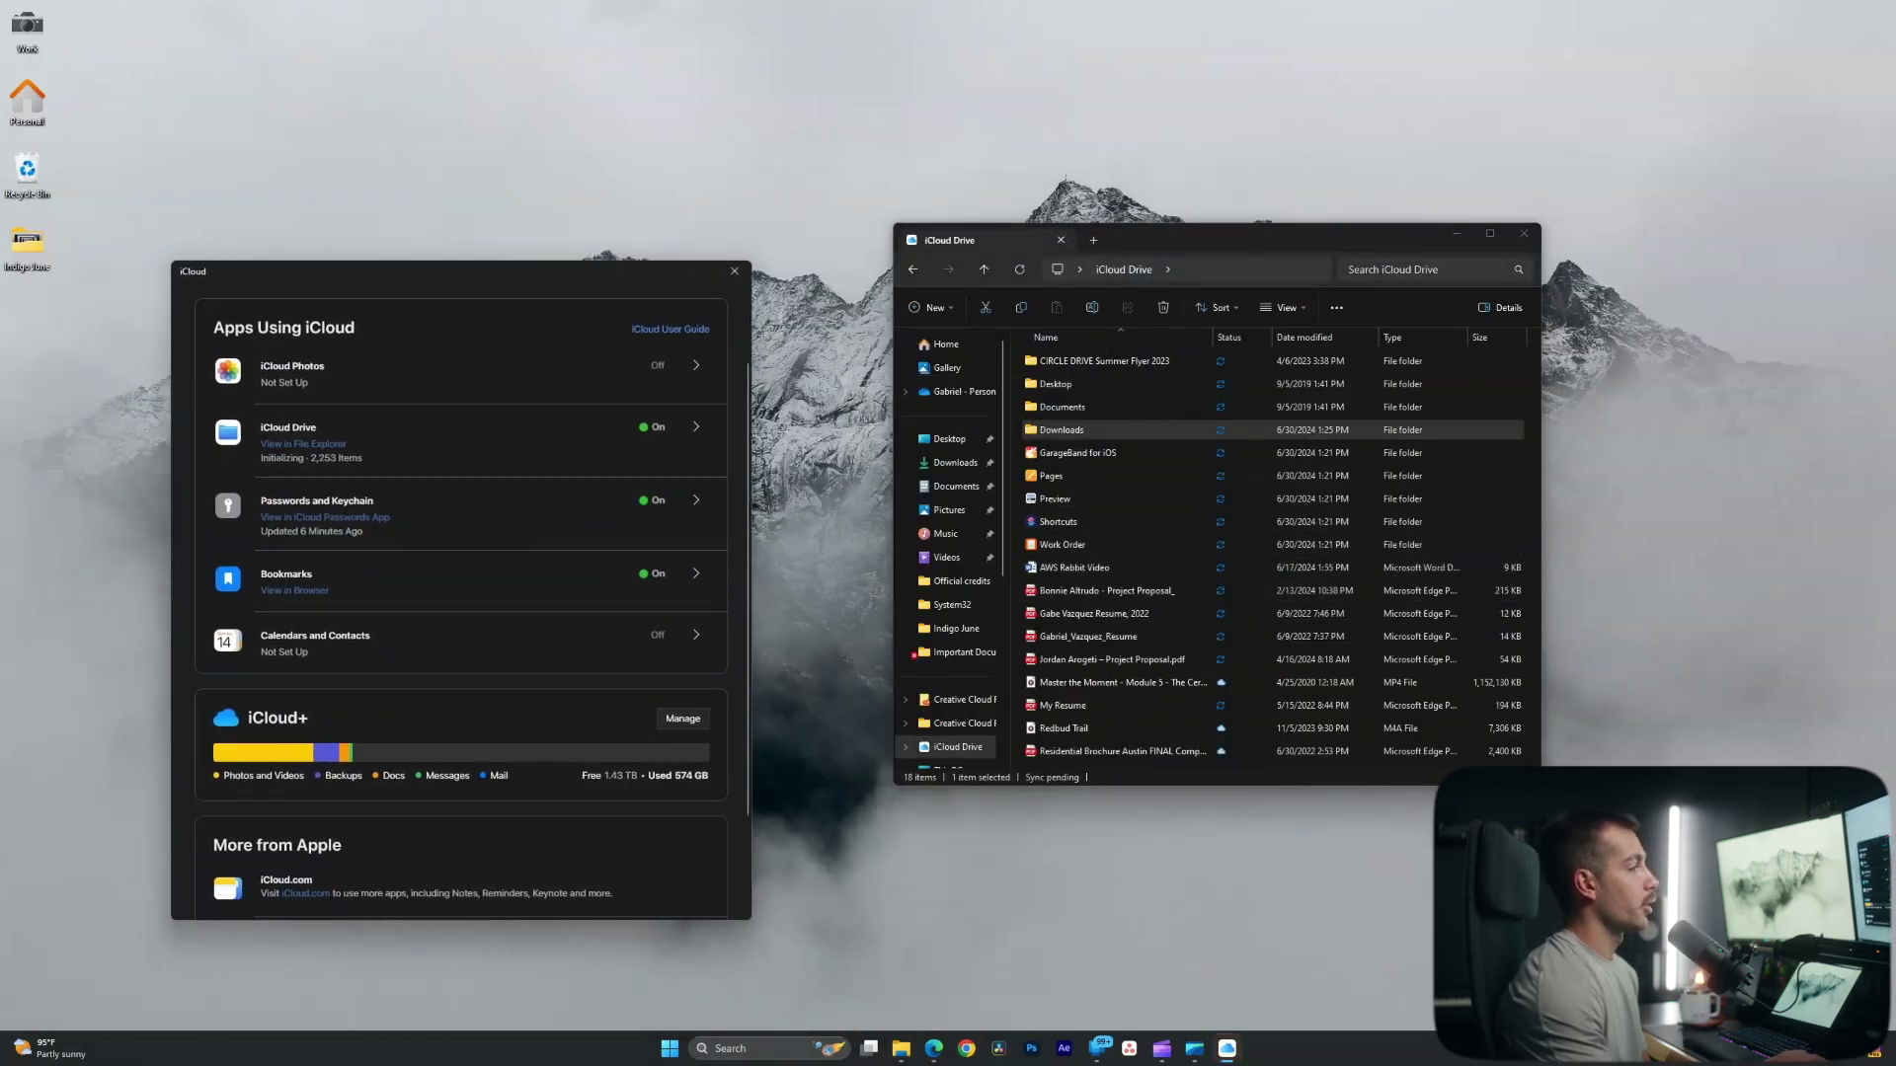
click(957, 746)
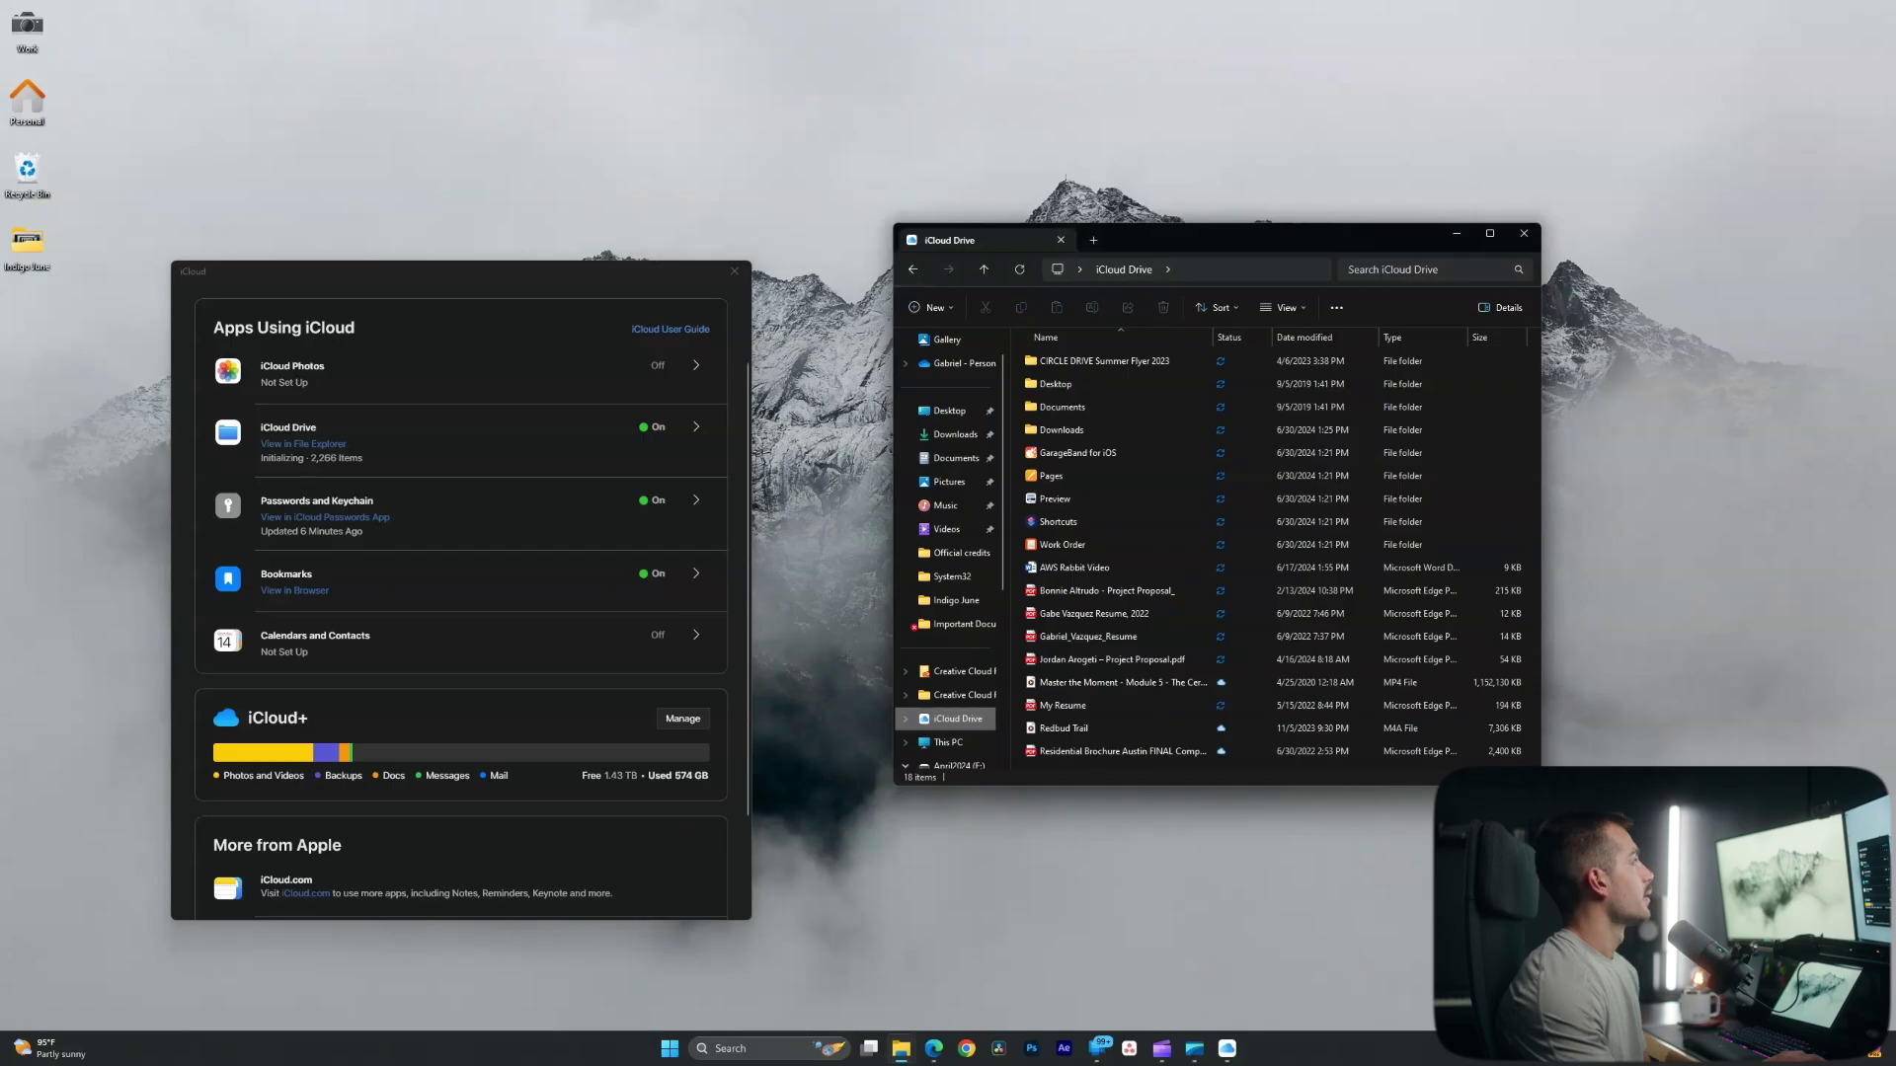
double_click(27, 31)
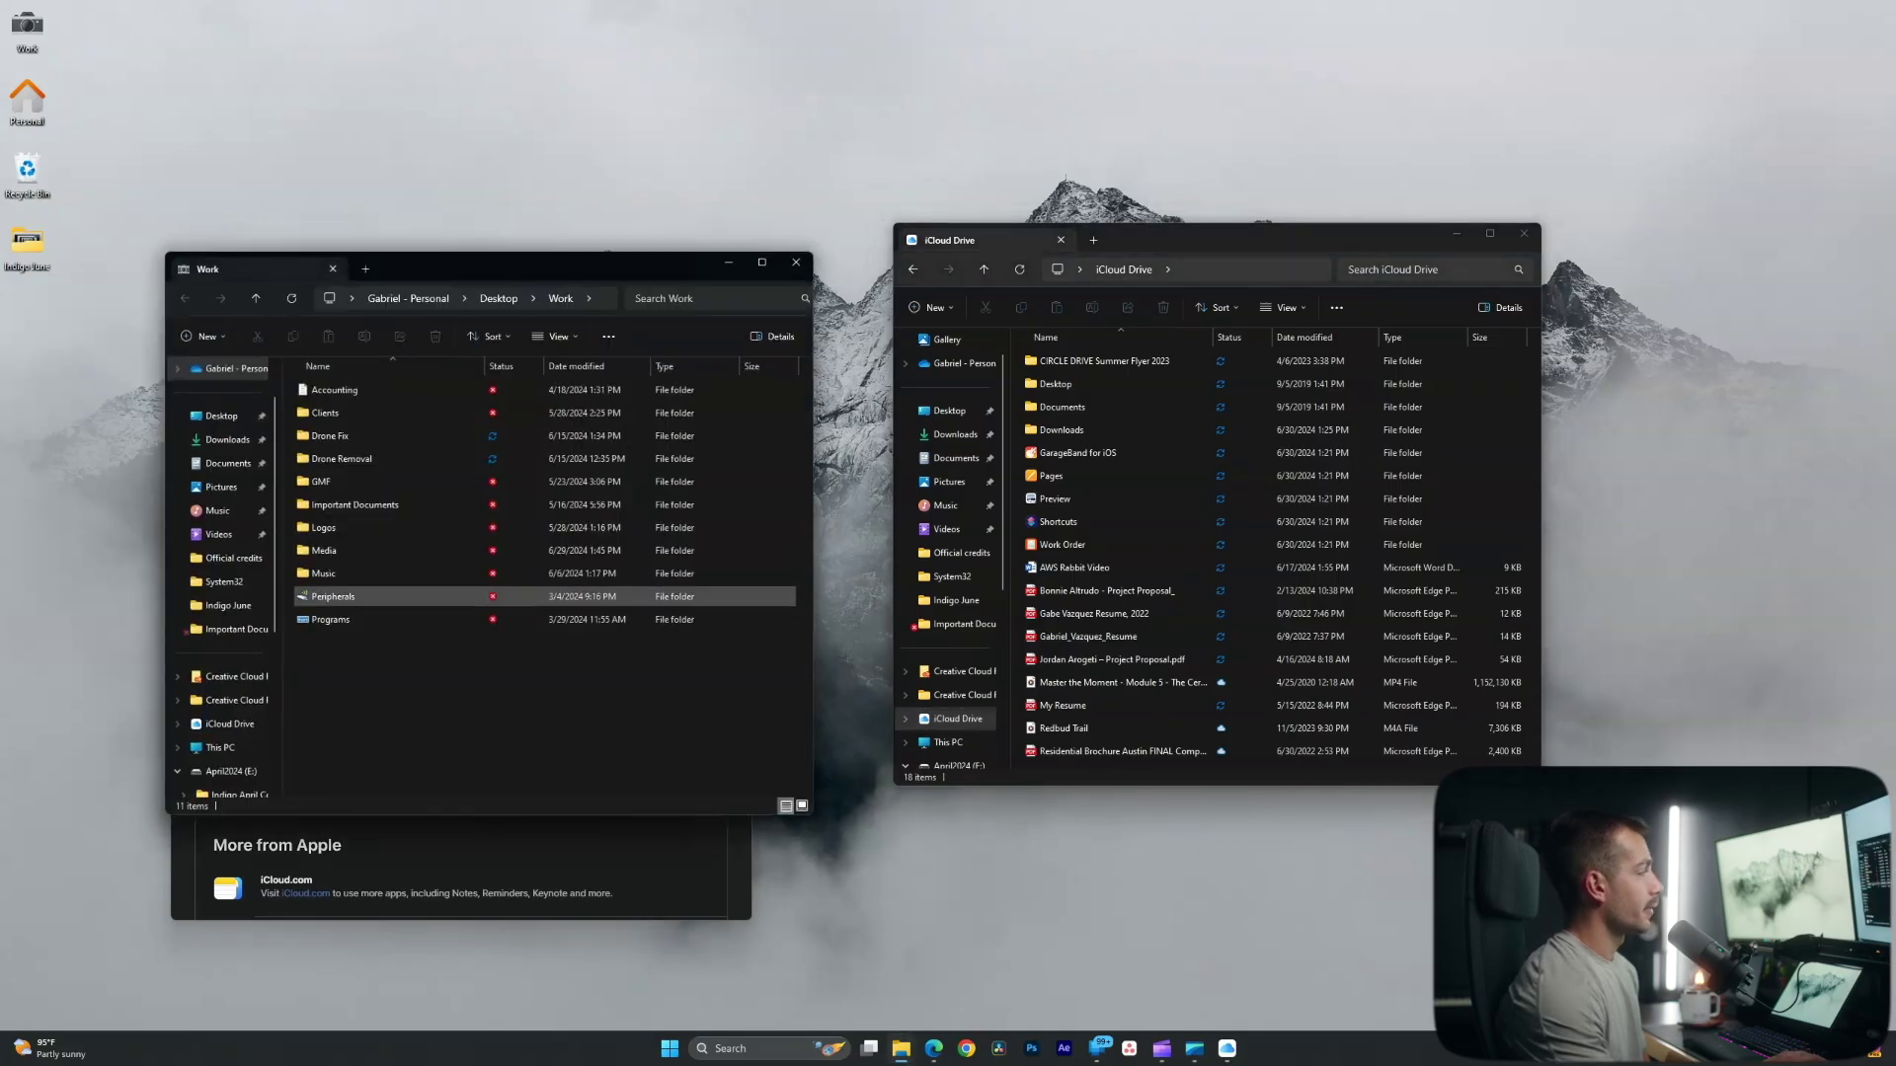
double_click(323, 550)
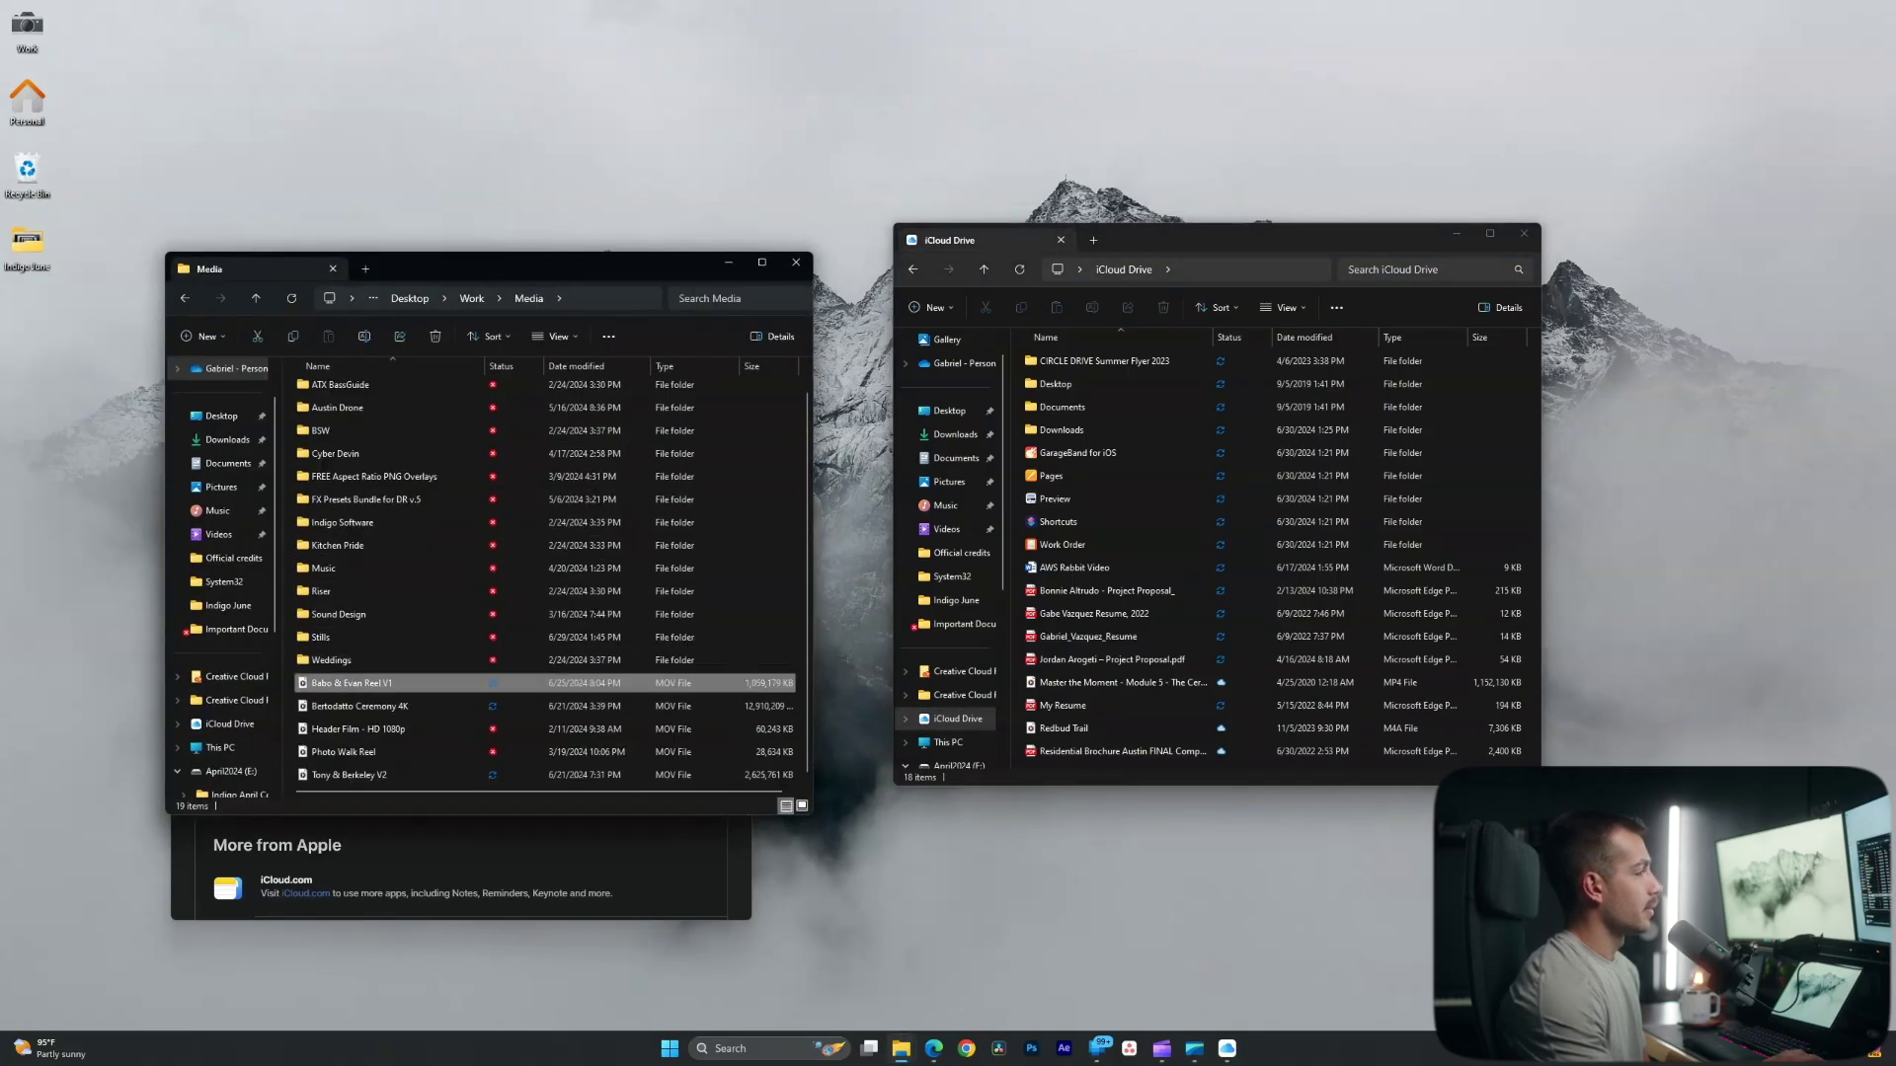
drag(503, 683, 1171, 730)
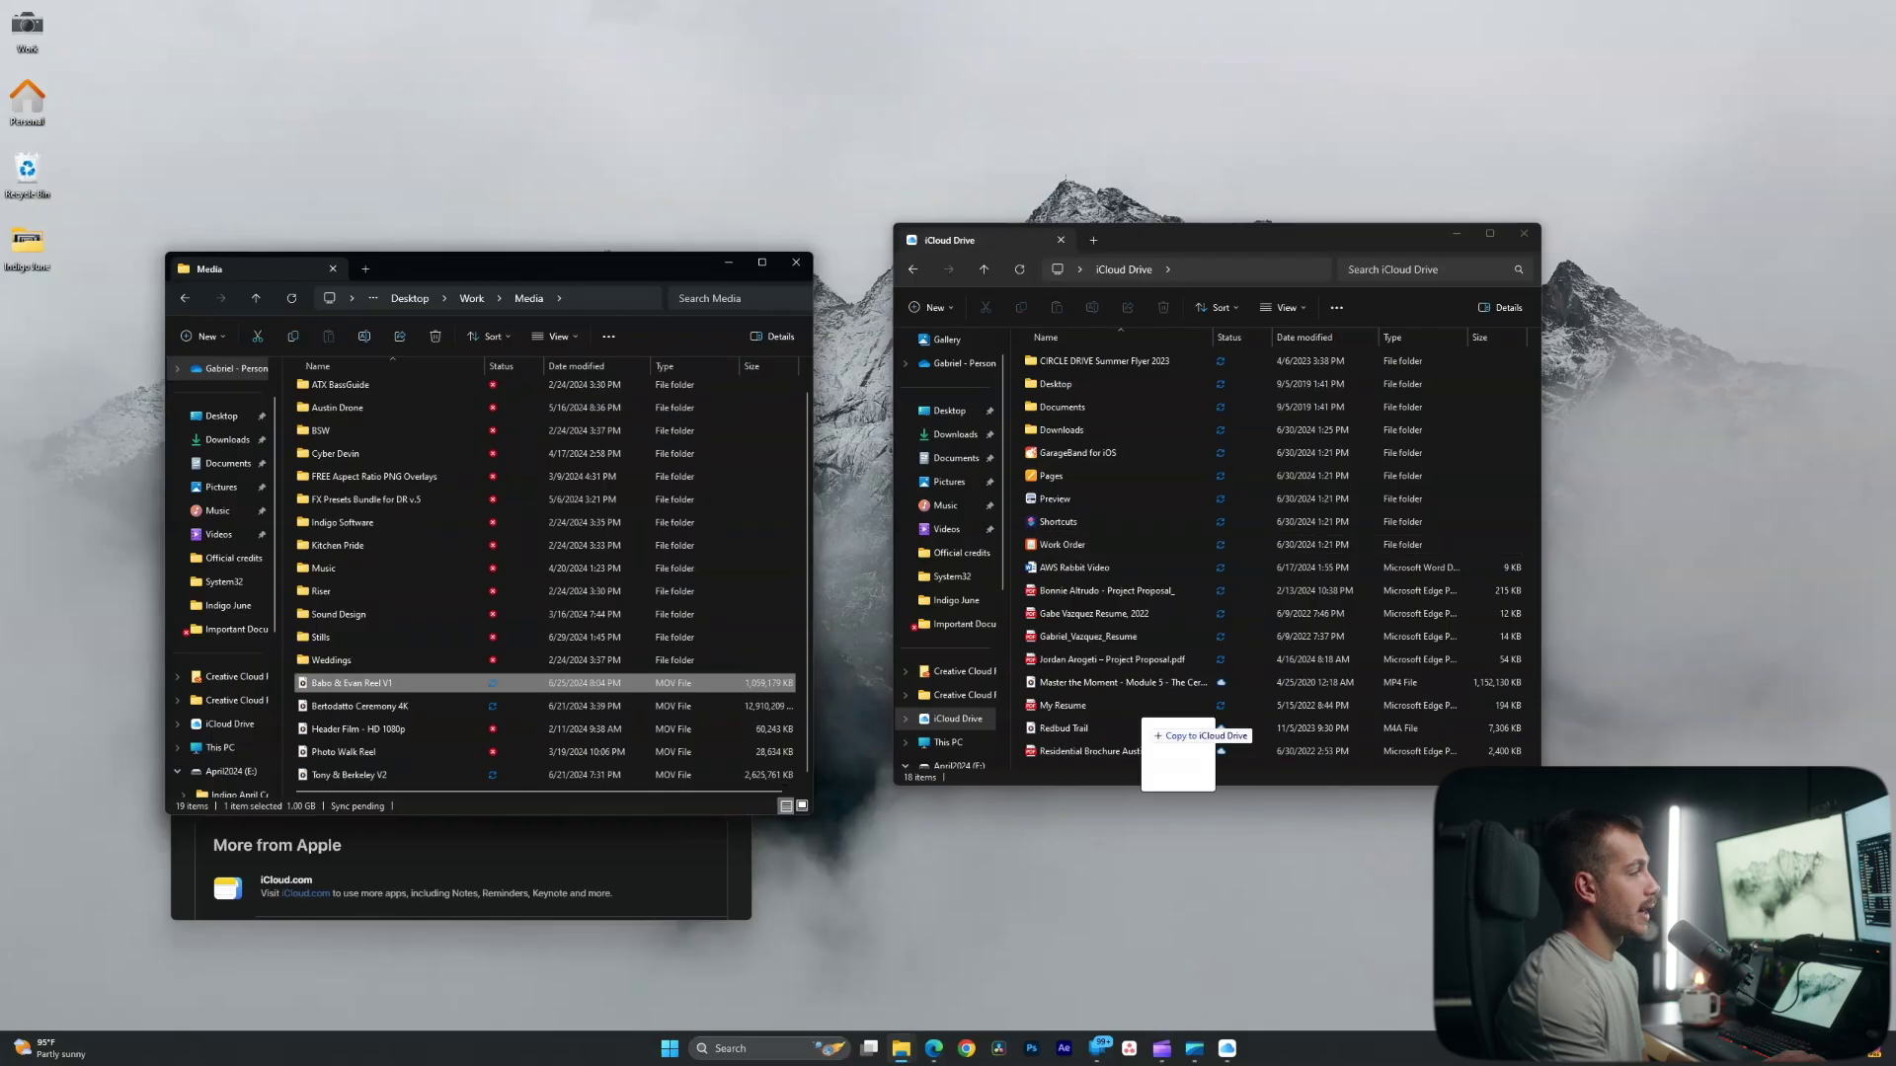
drag(1170, 729, 992, 741)
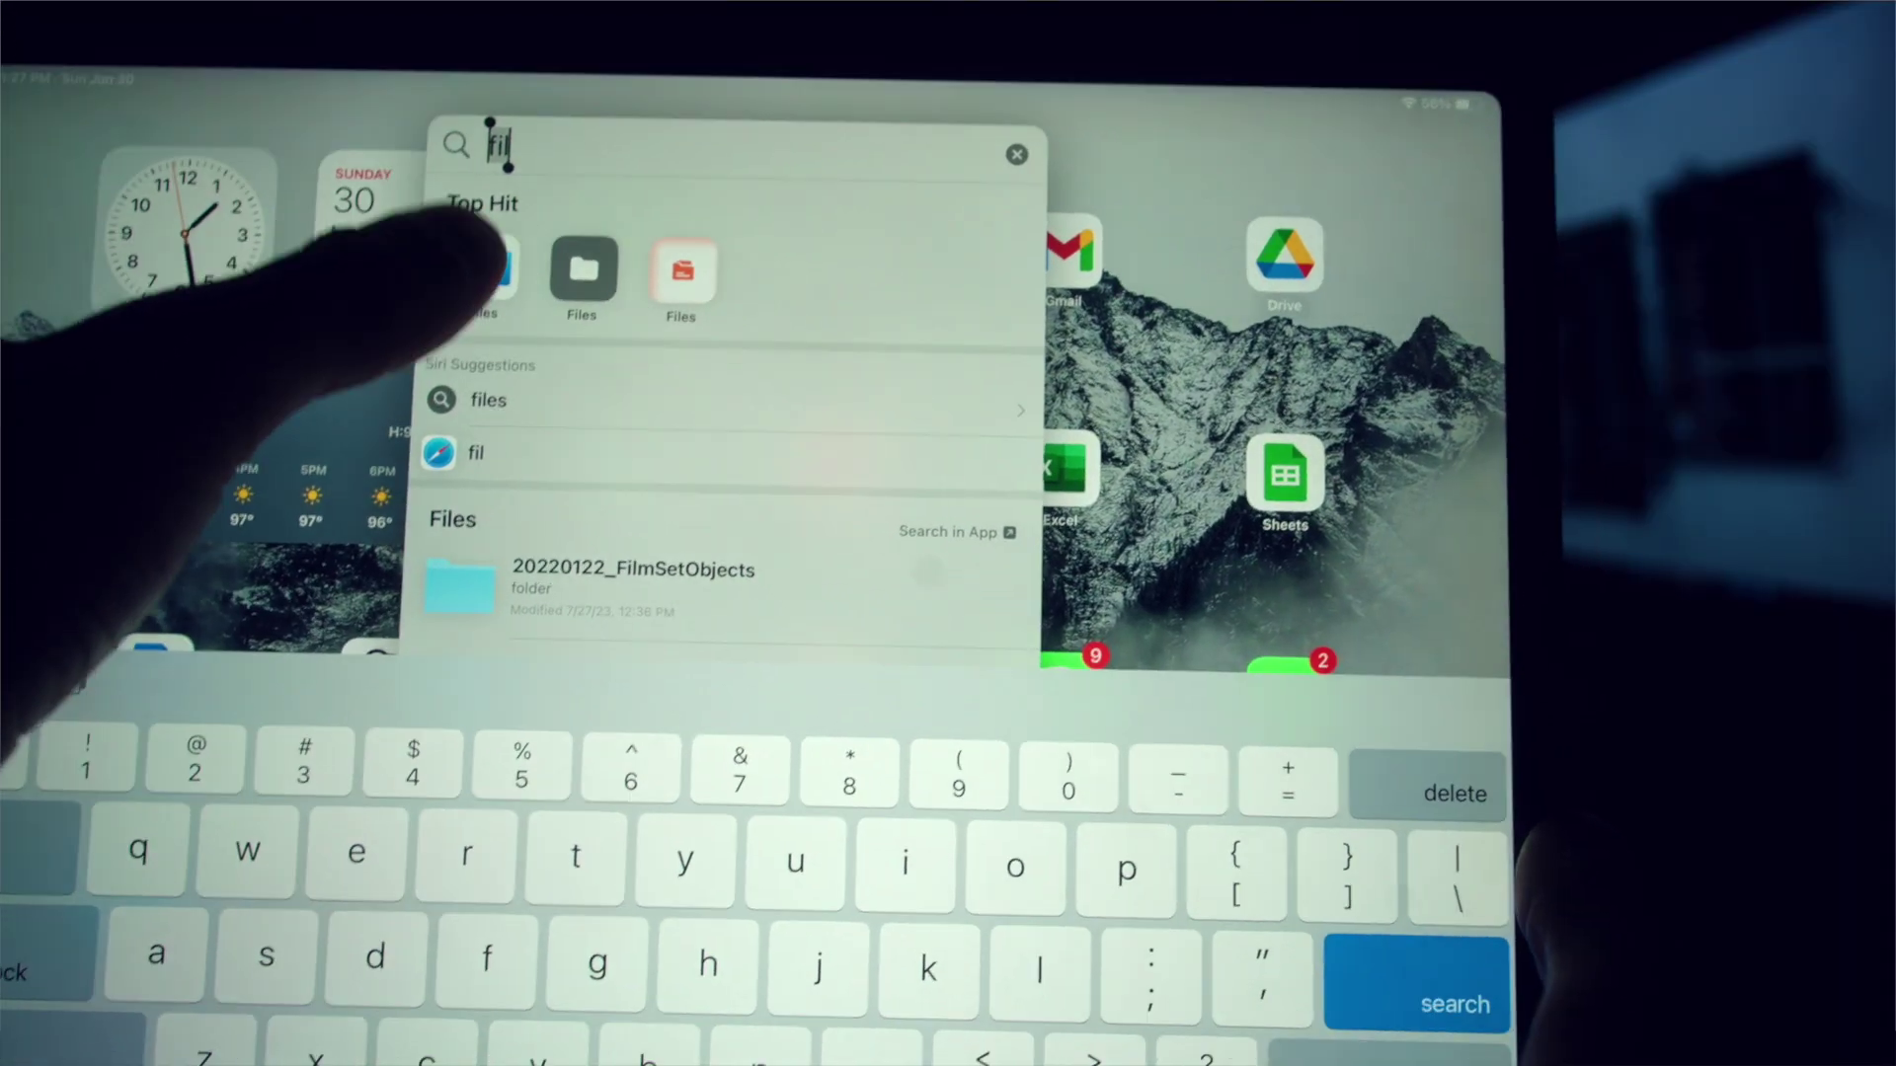
Launch the iPad Files app and show the iCloud Drive folder.
click(490, 267)
click(380, 369)
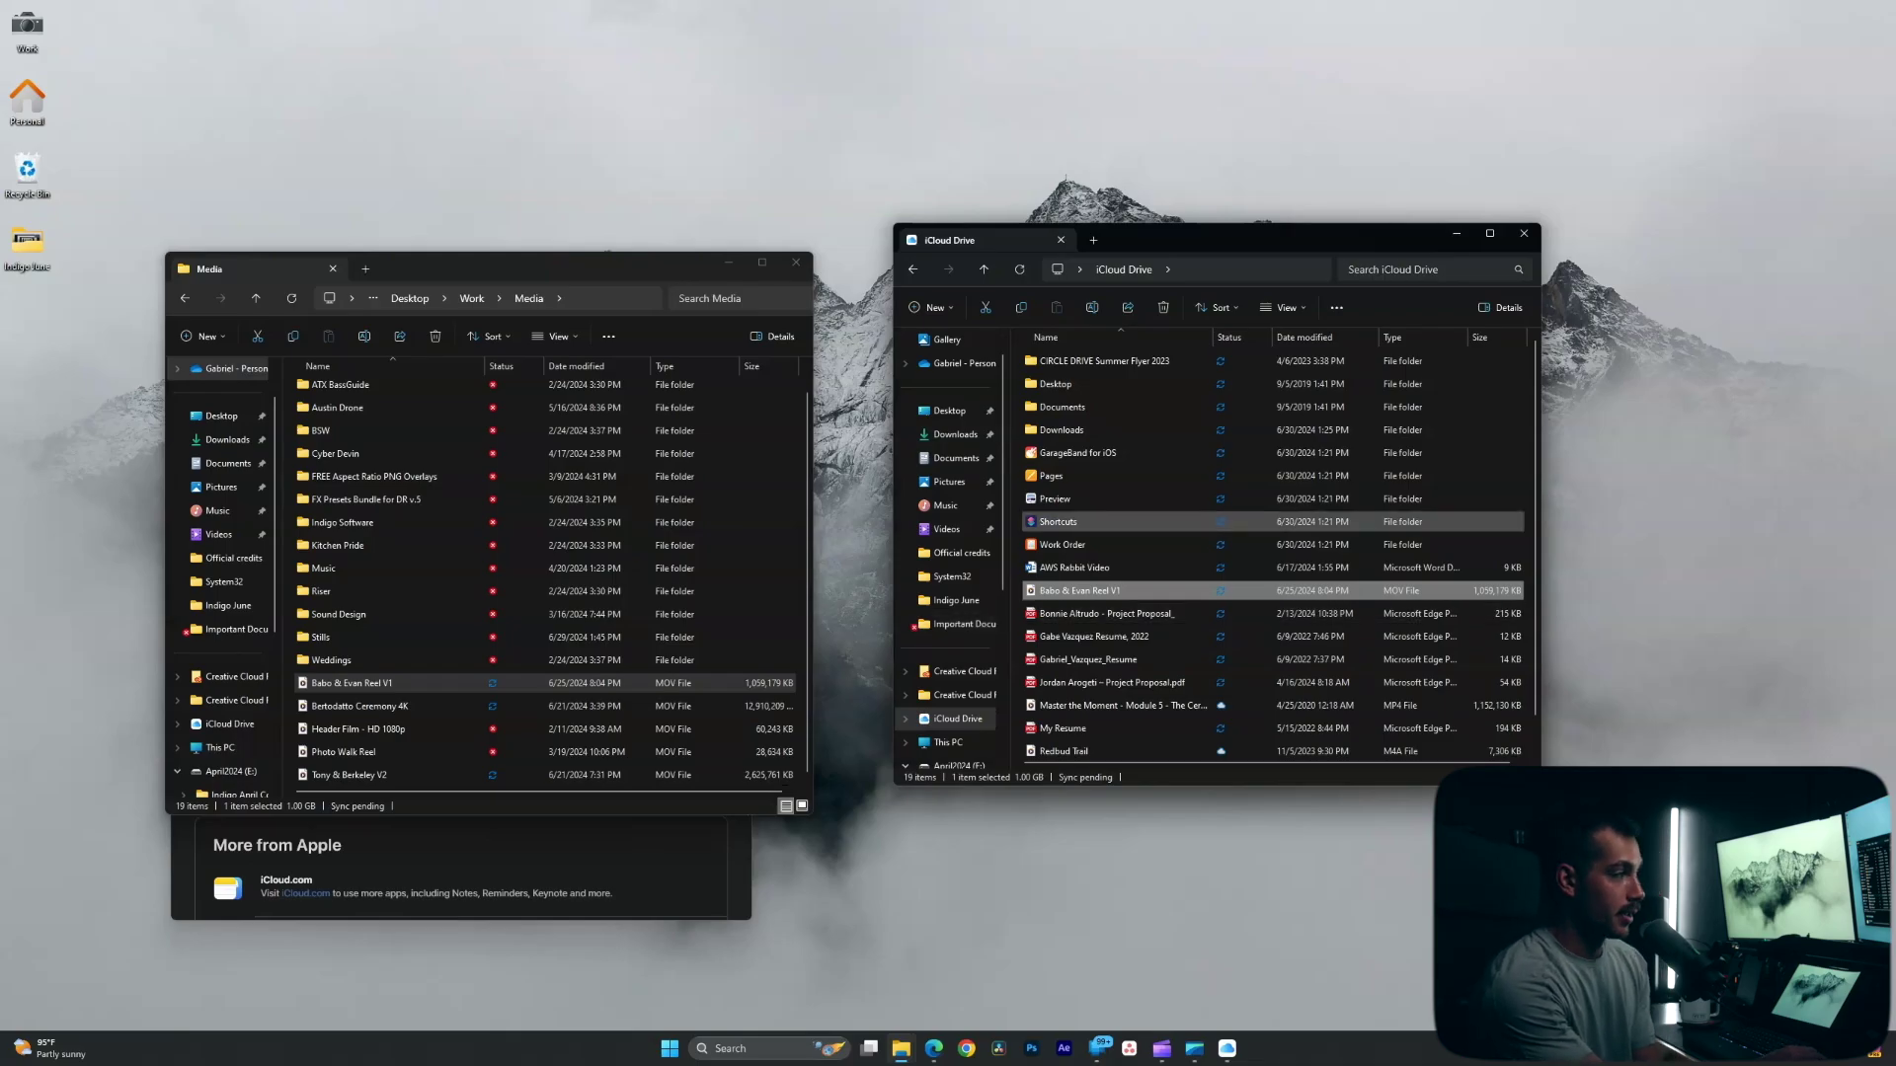
Minimize the Media window and clear the iCloud Drive and iCloud windows with Win+D.
click(726, 263)
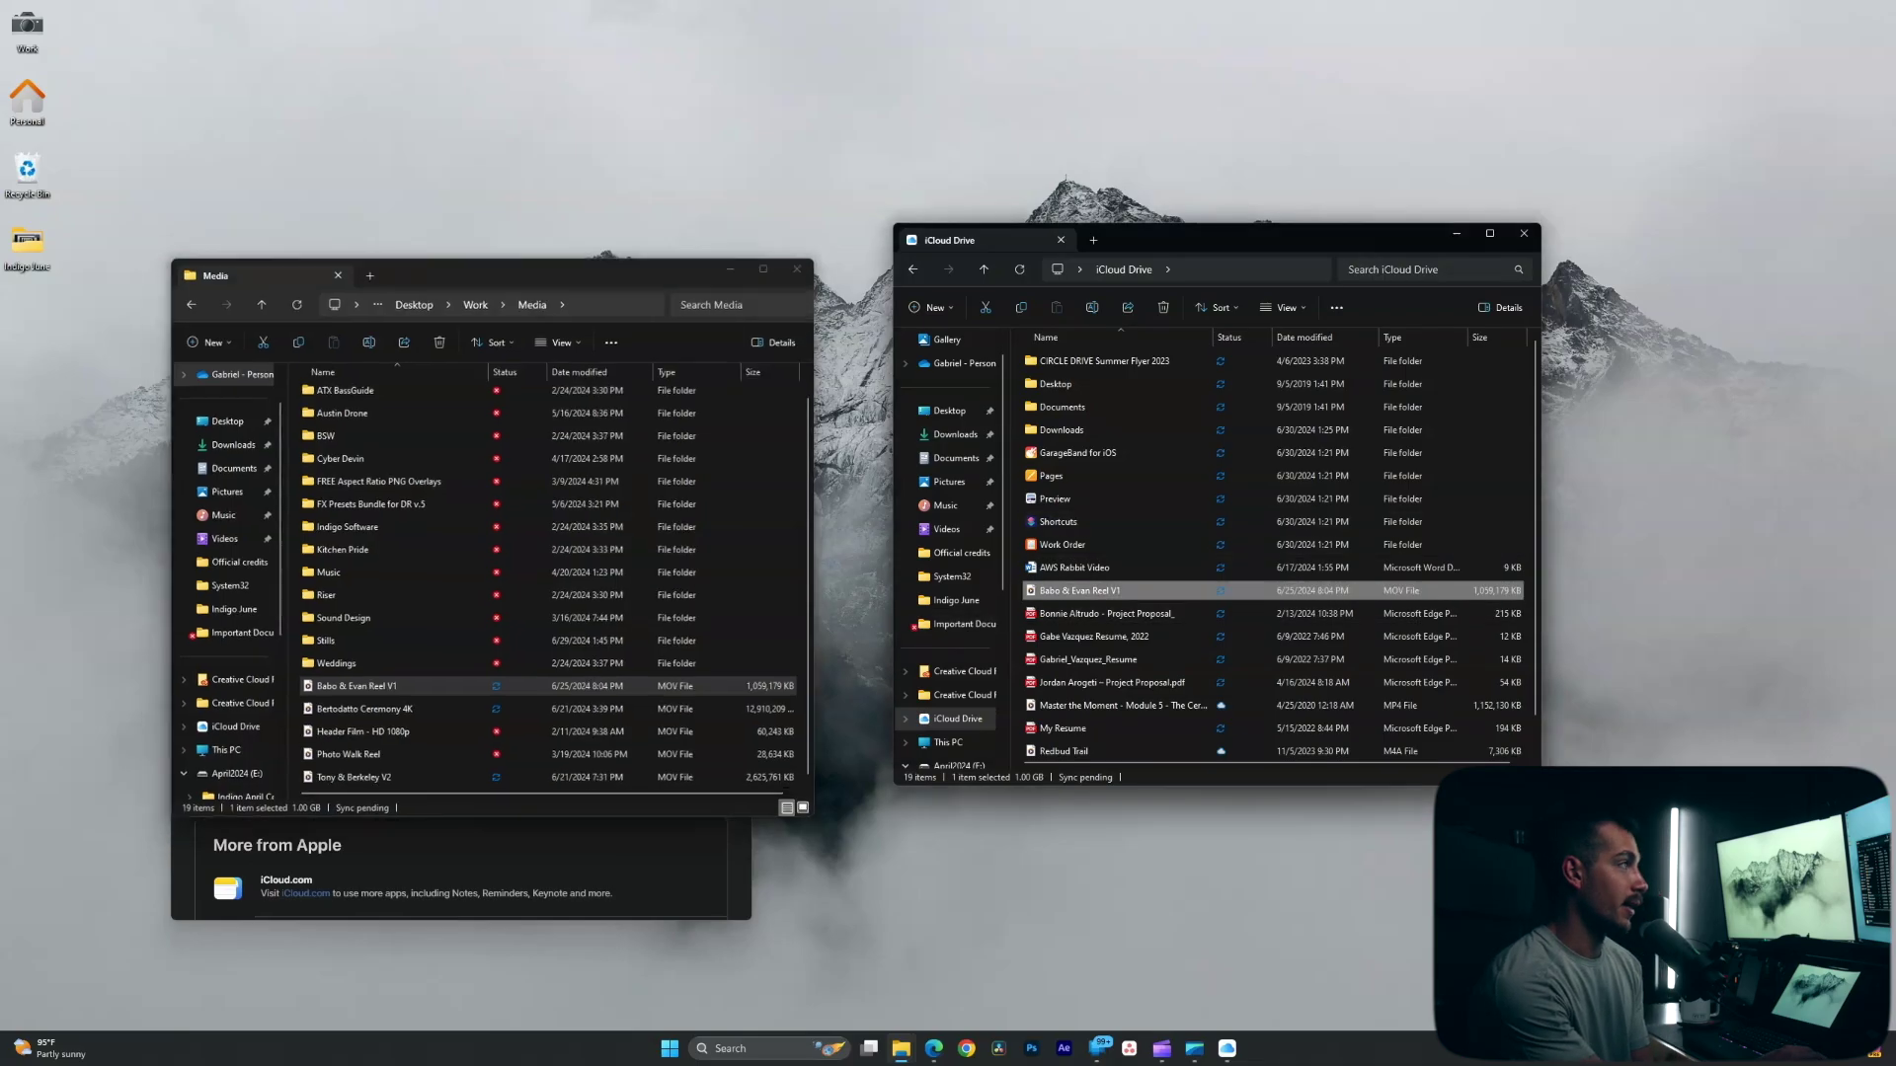
key(super+d)
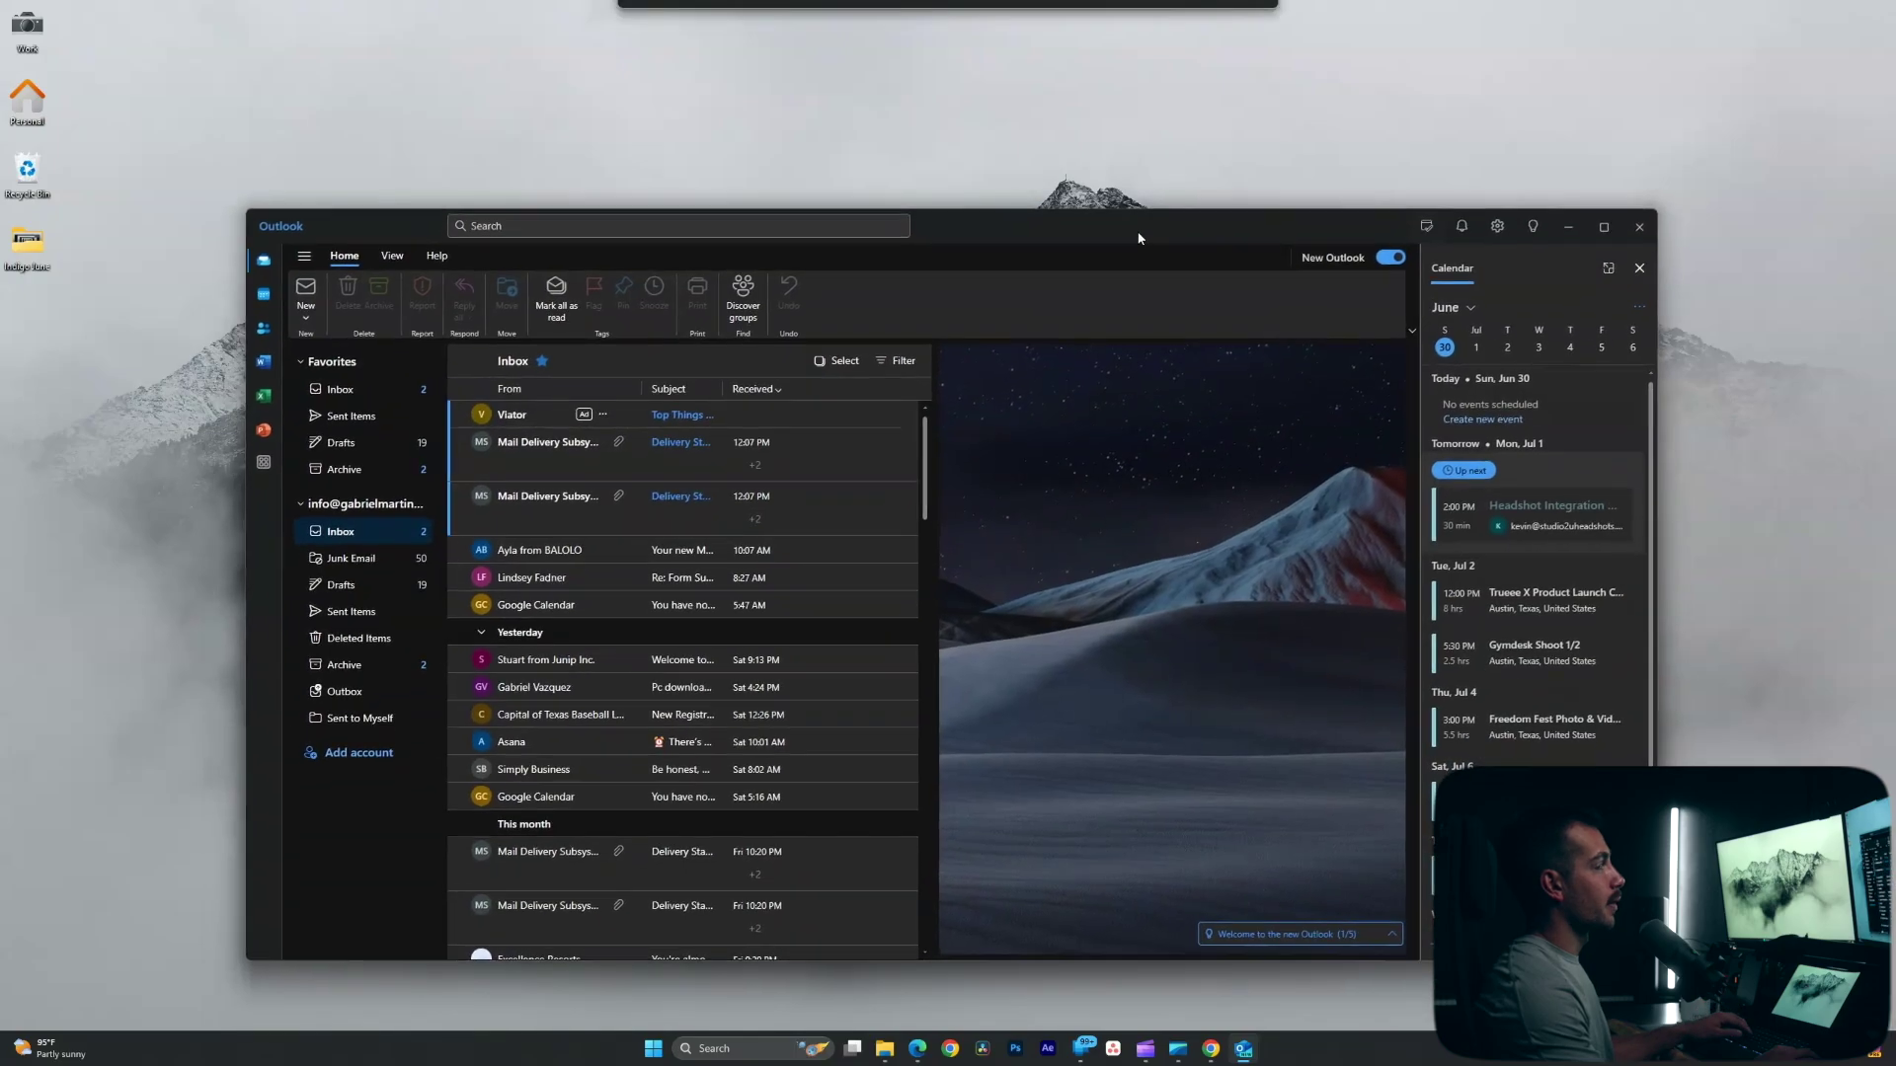
Start a new email in maximized Outlook addressed to the suggested info address.
key(Escape)
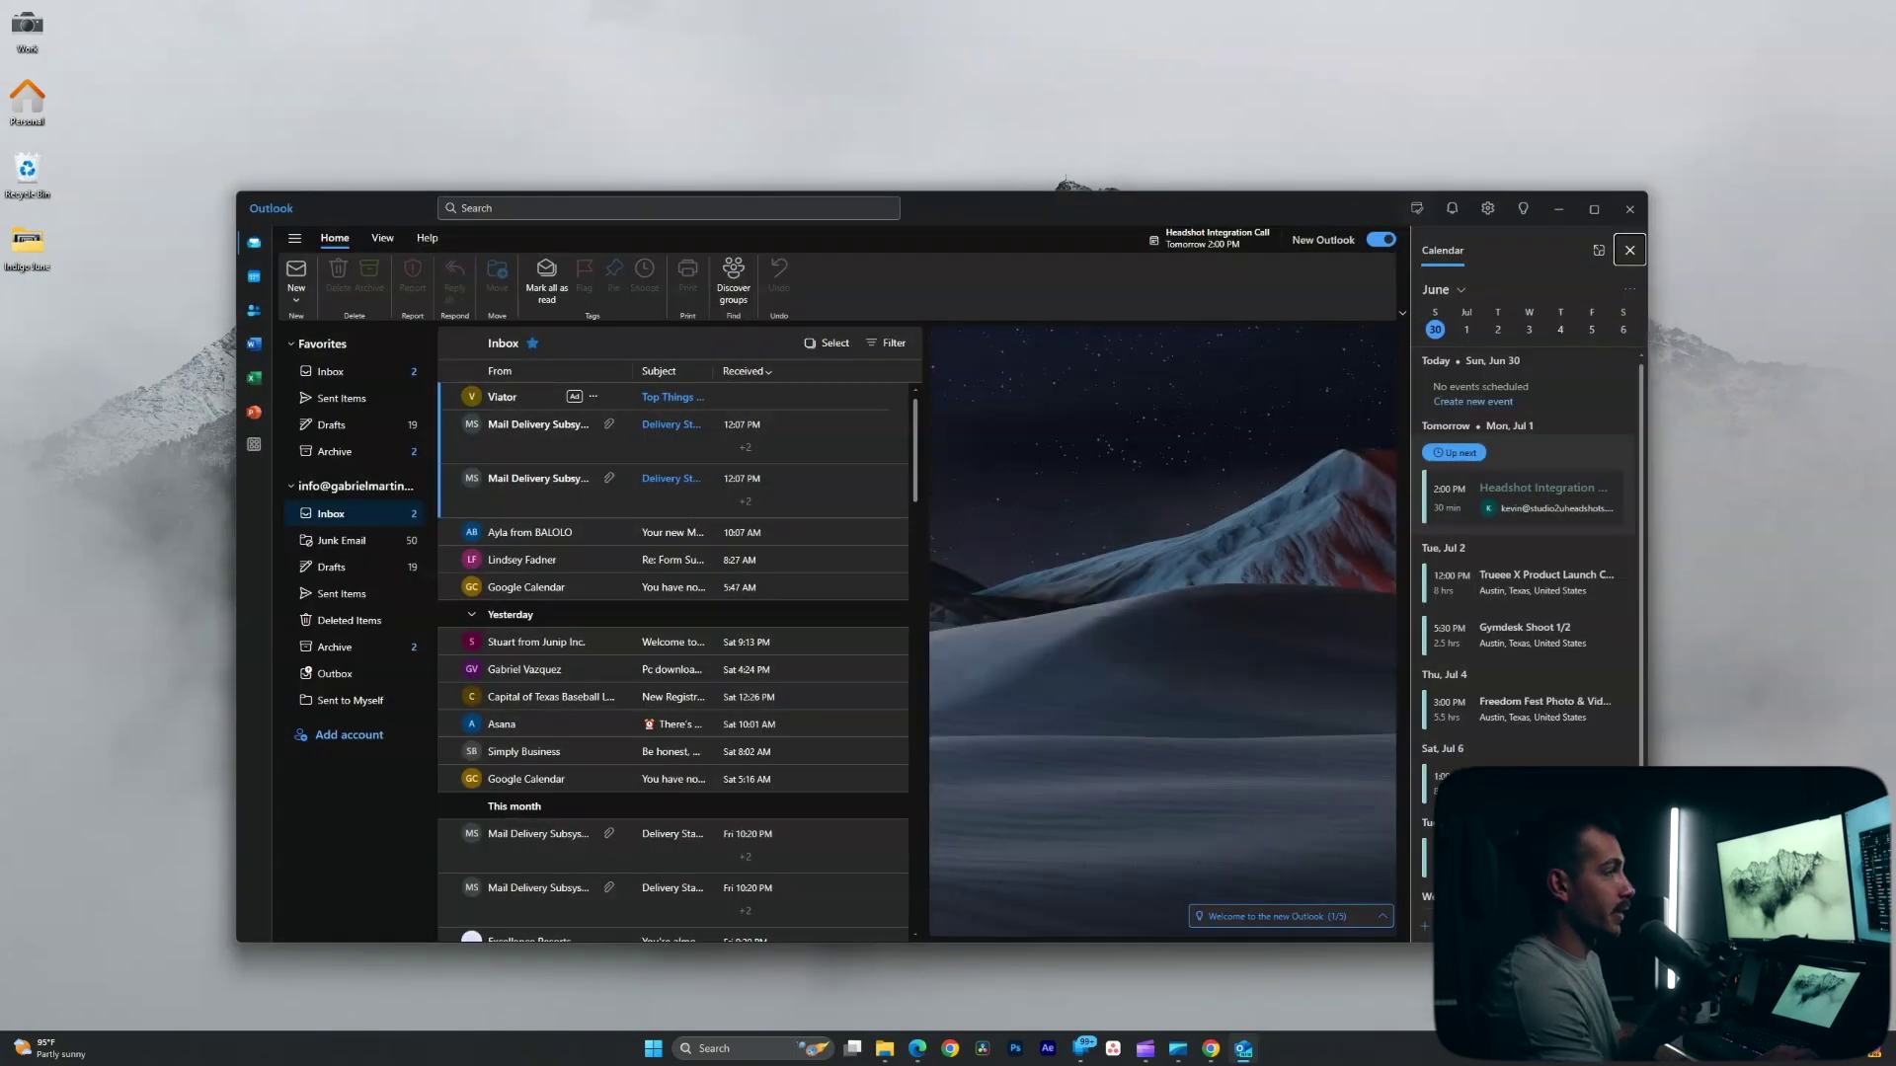
click(1593, 207)
click(59, 108)
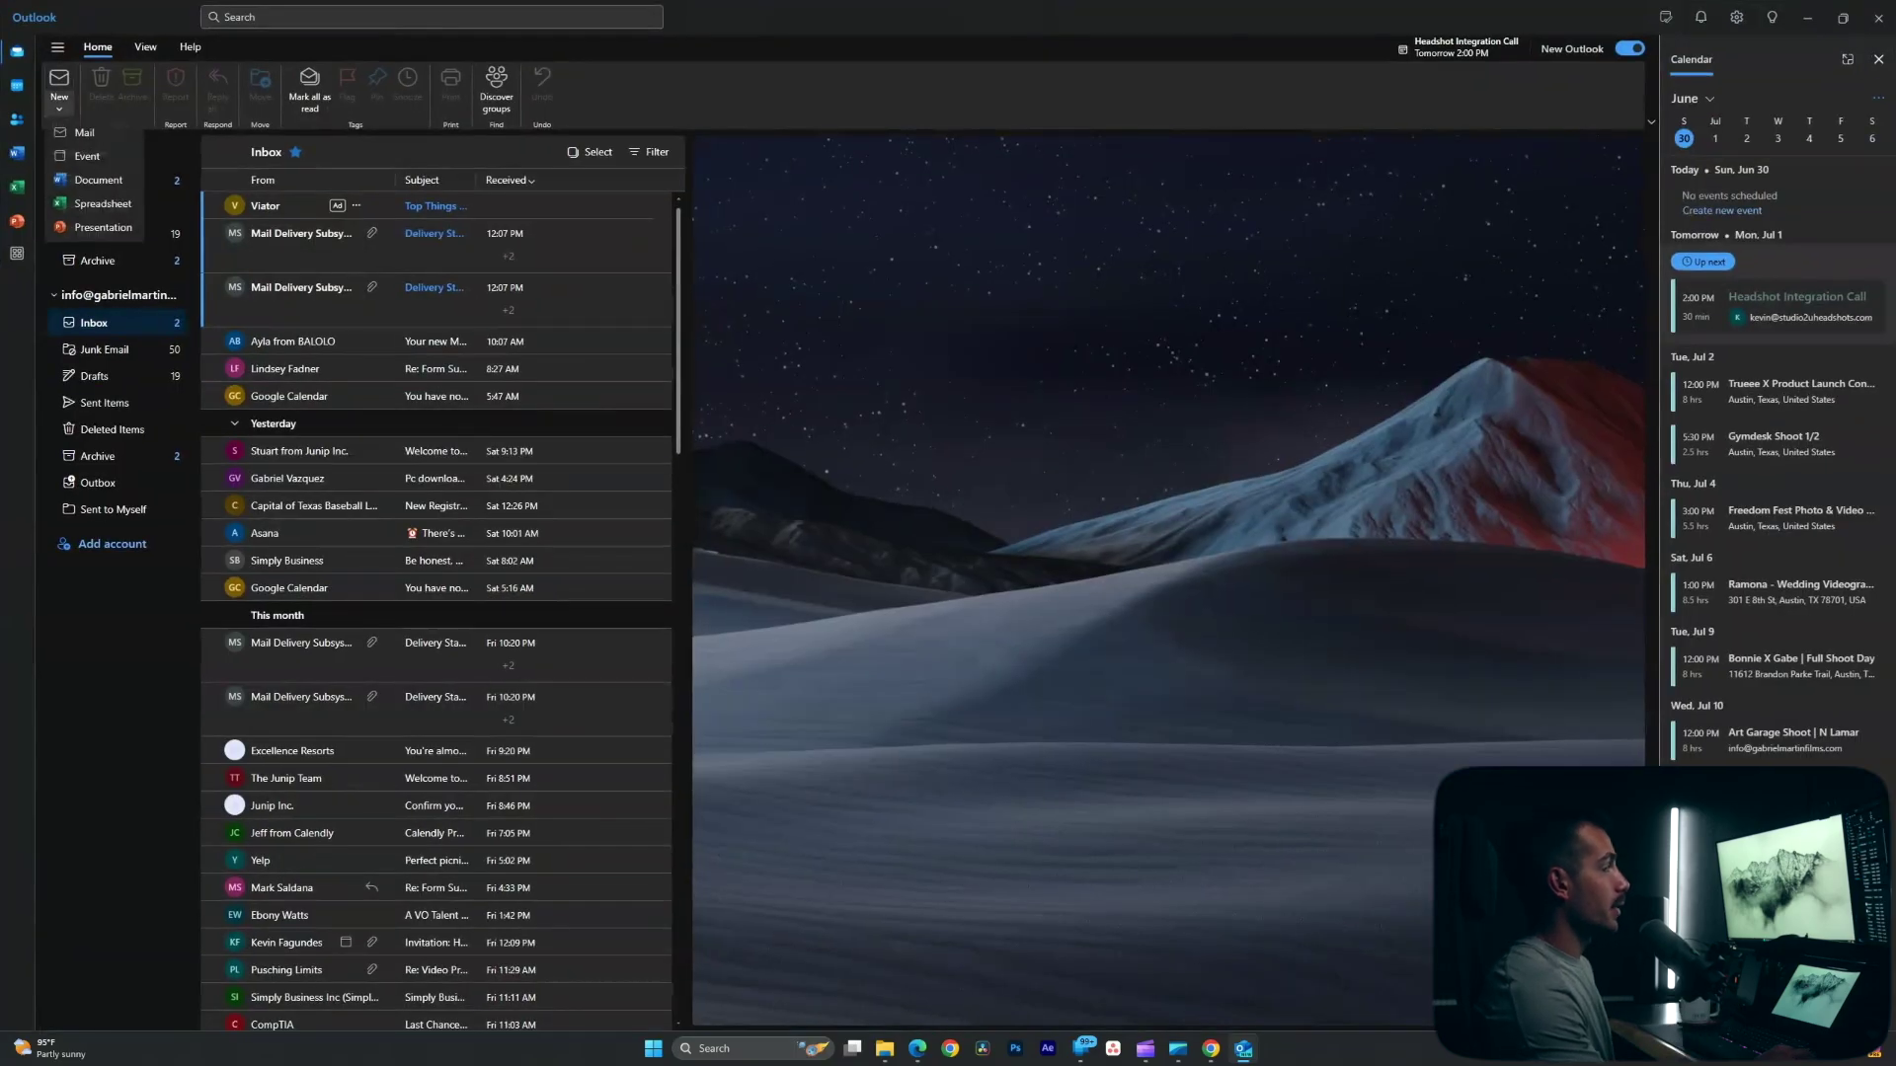
text(info@)
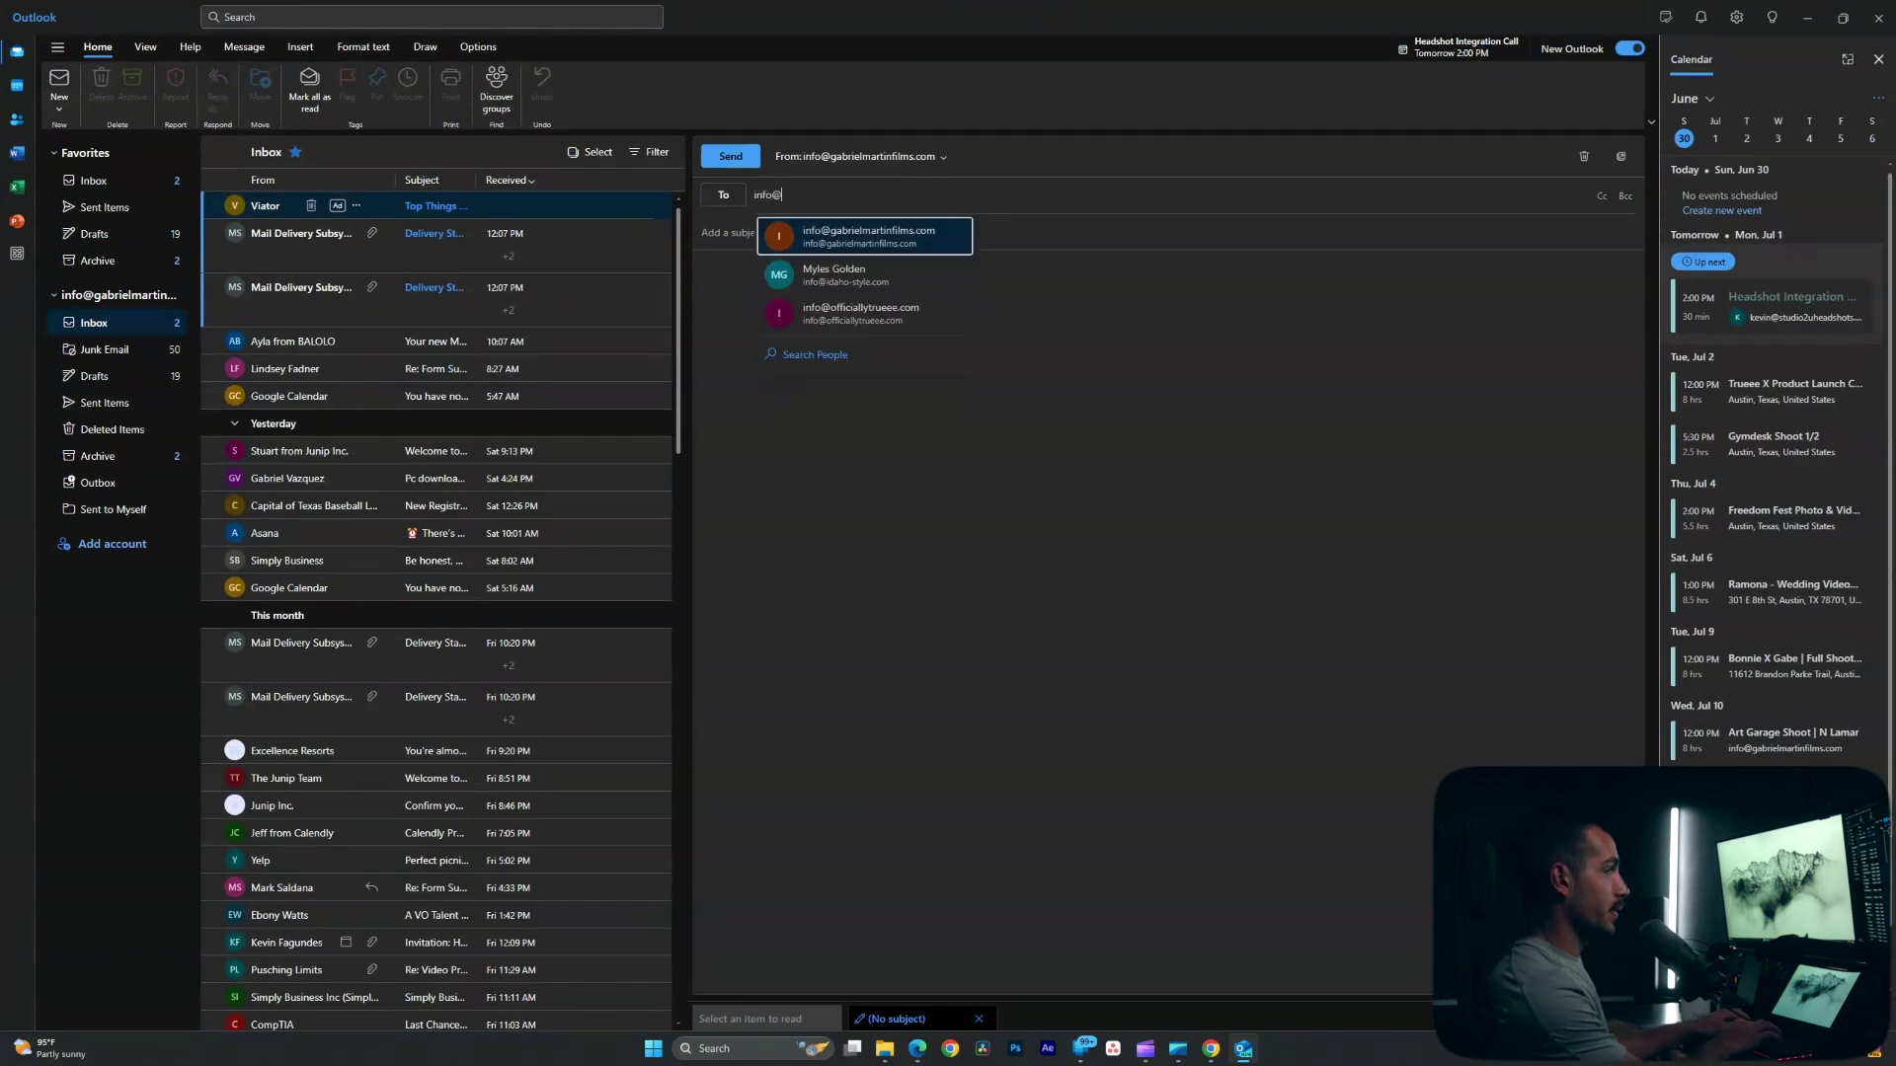
key(Tab)
text(File Transfer)
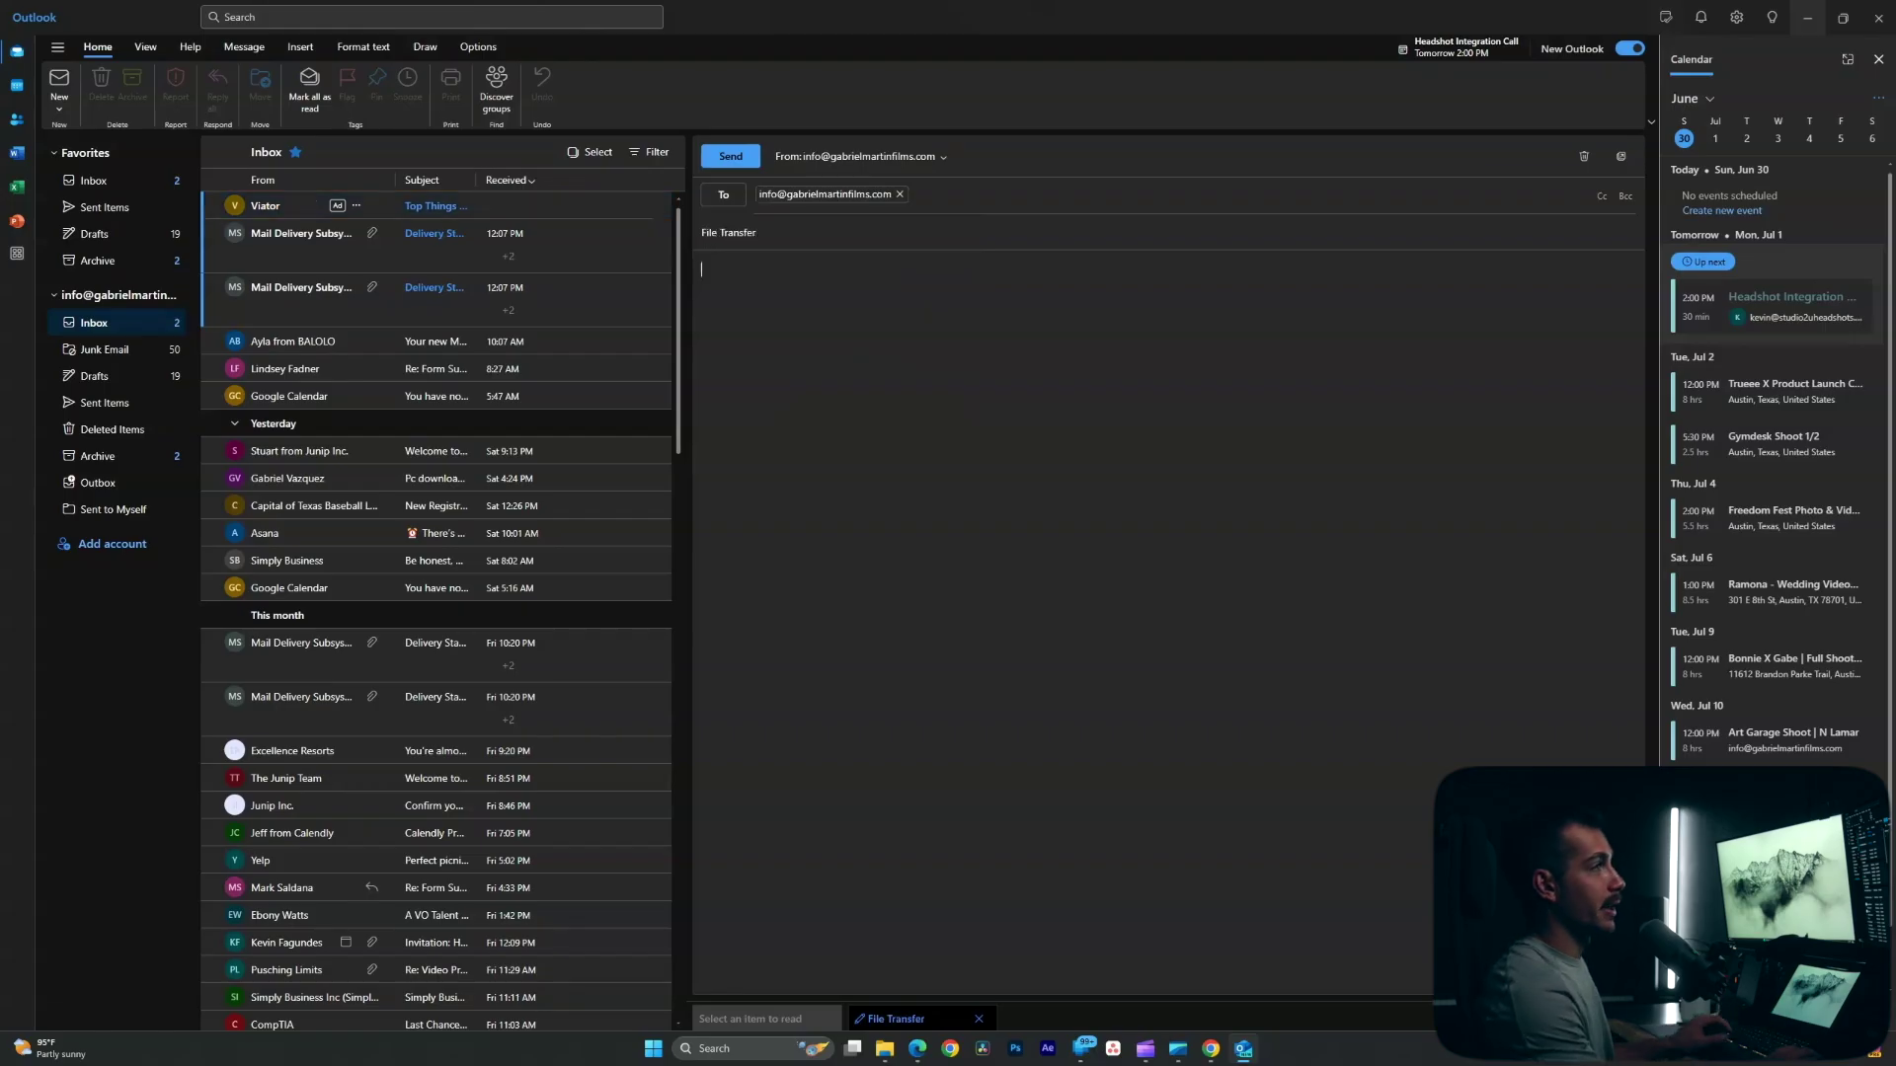
Attach the Wedding Pricing PDF from Downloads and send the email.
key(super+e)
click(1155, 521)
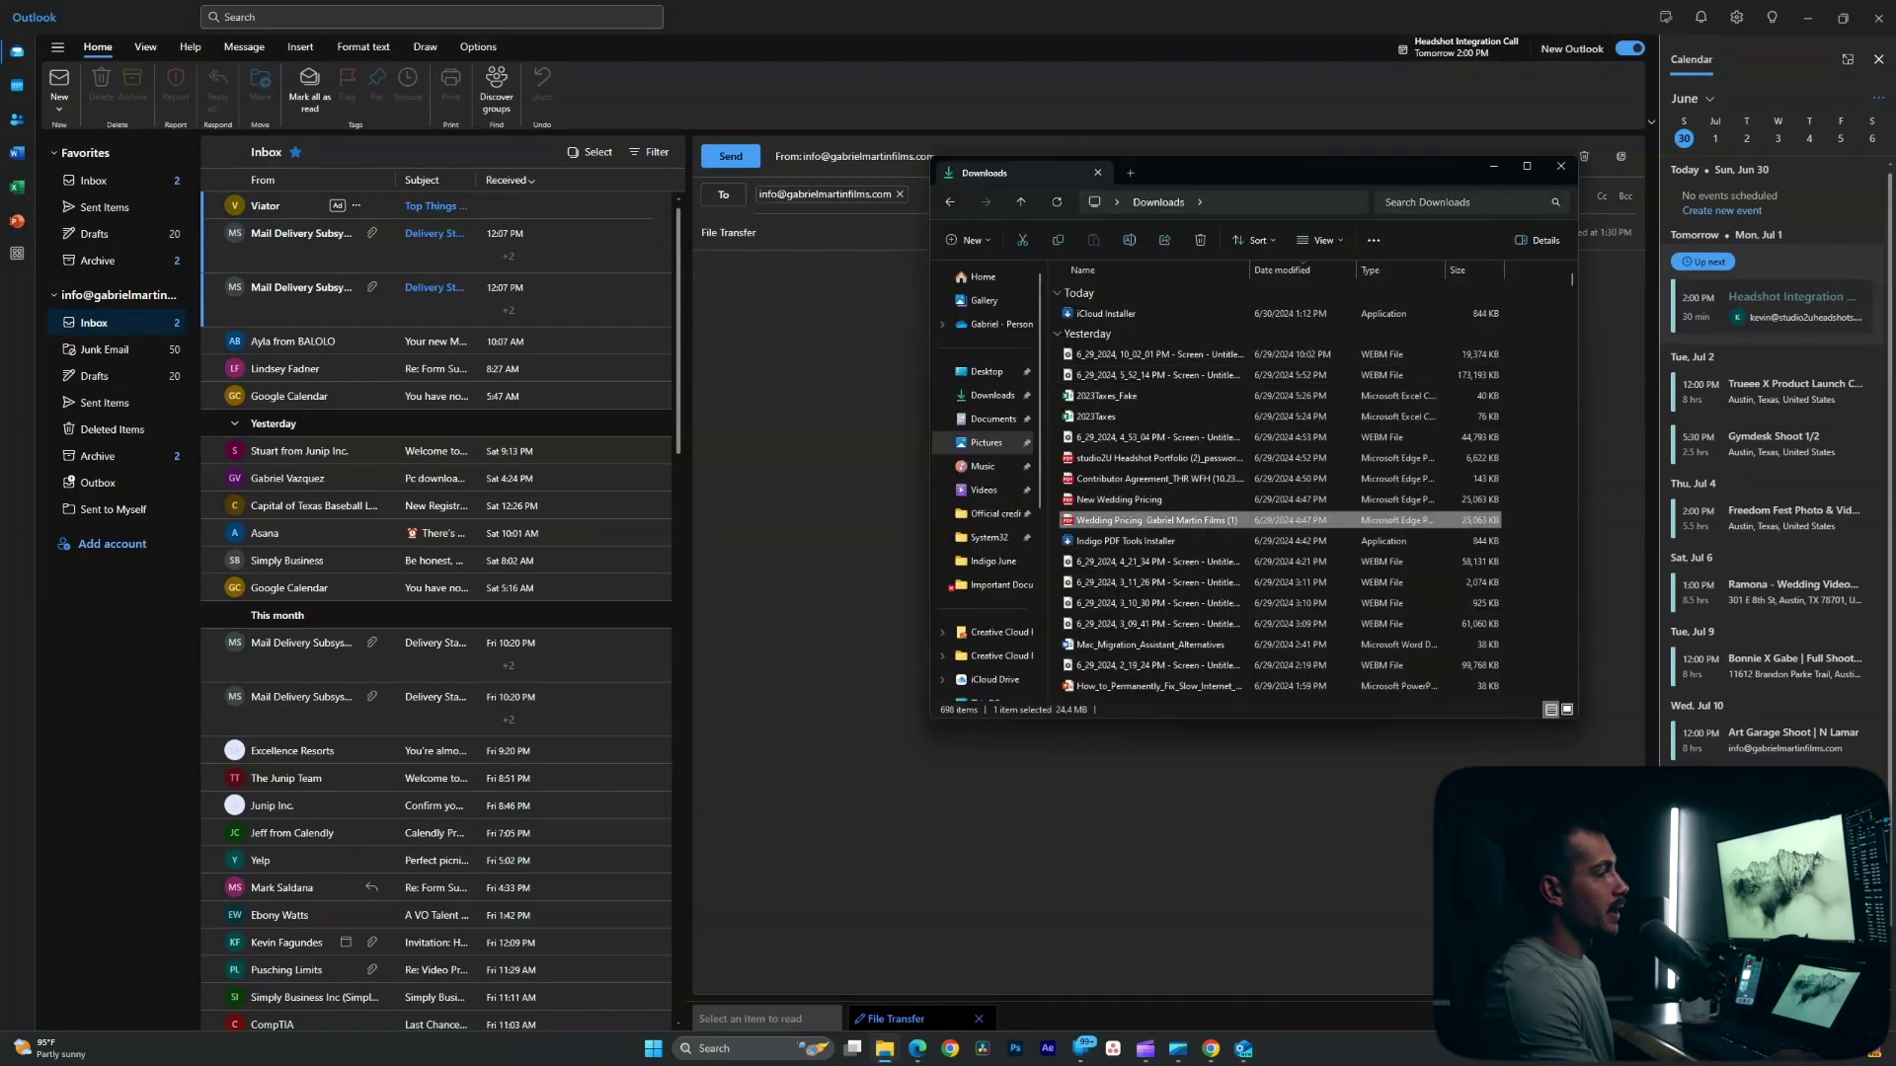
drag(1156, 520, 791, 444)
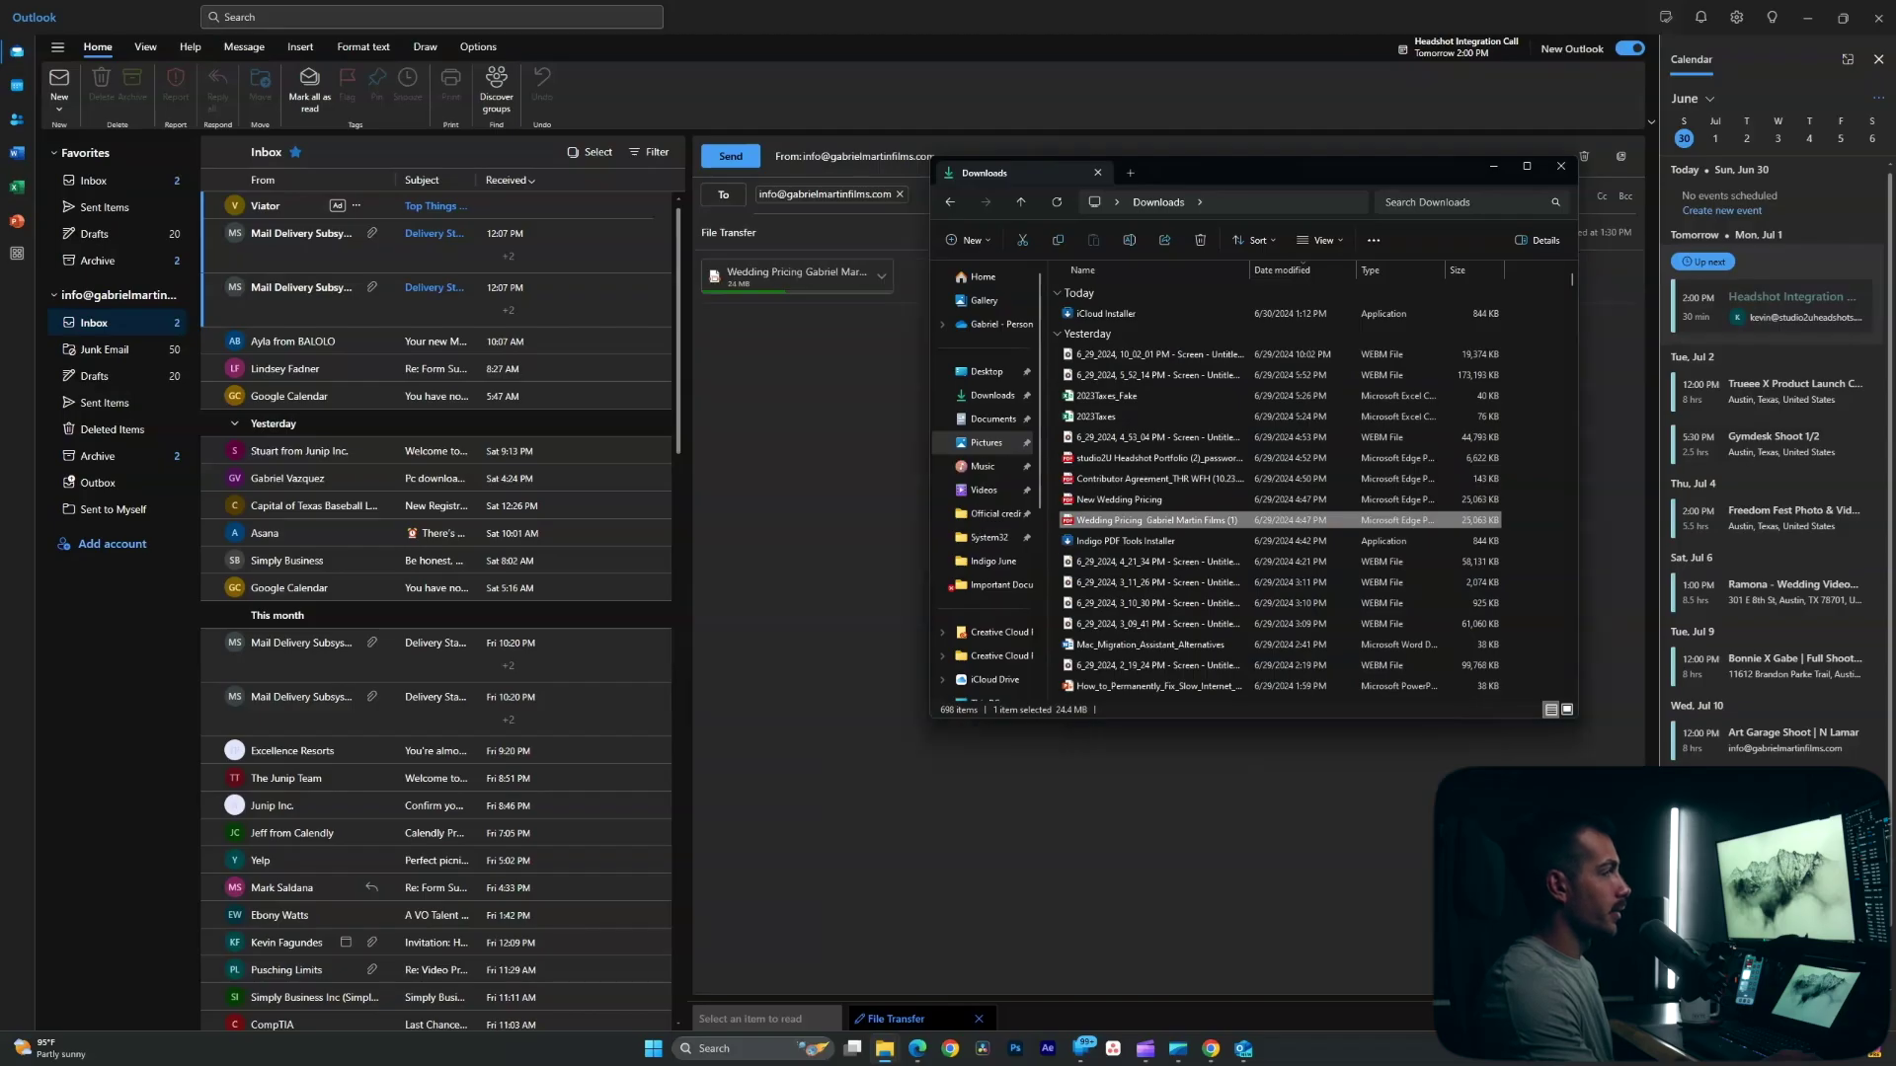
key(alt+F4)
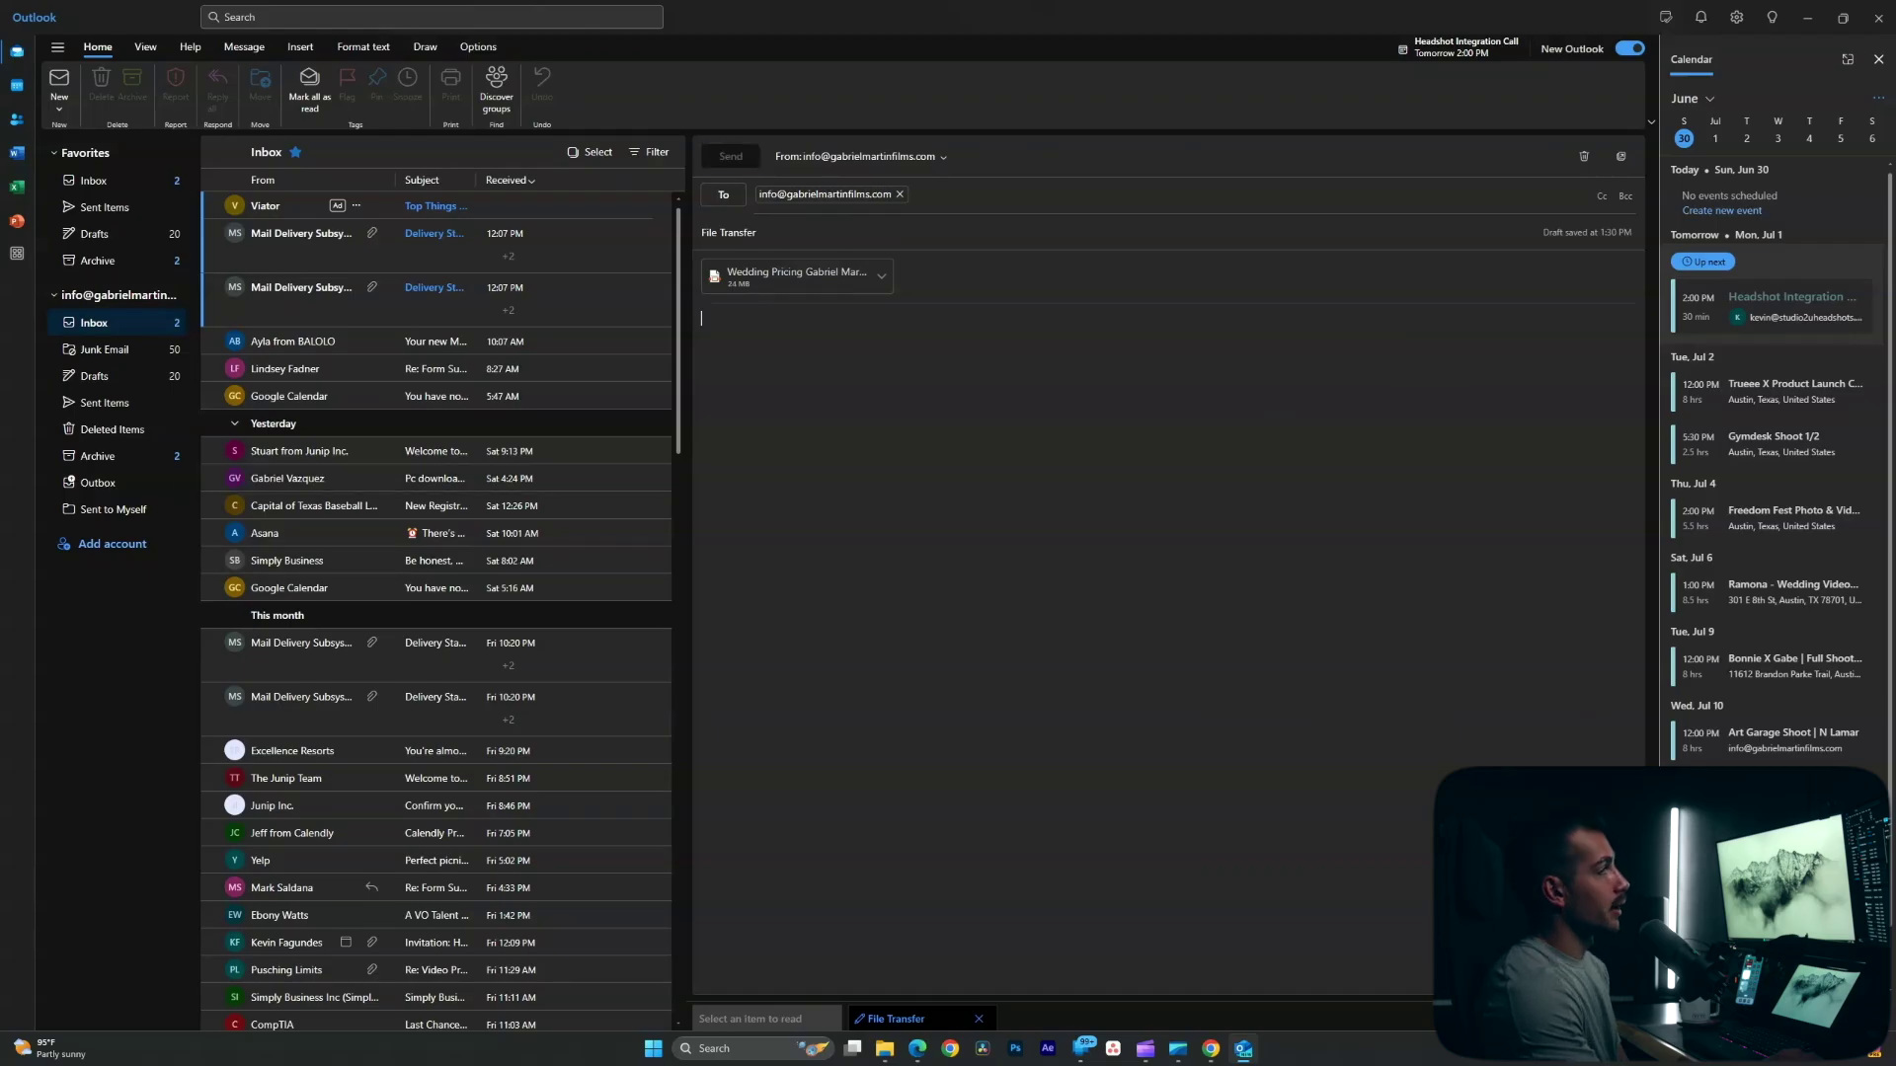
key(ctrl+Return)
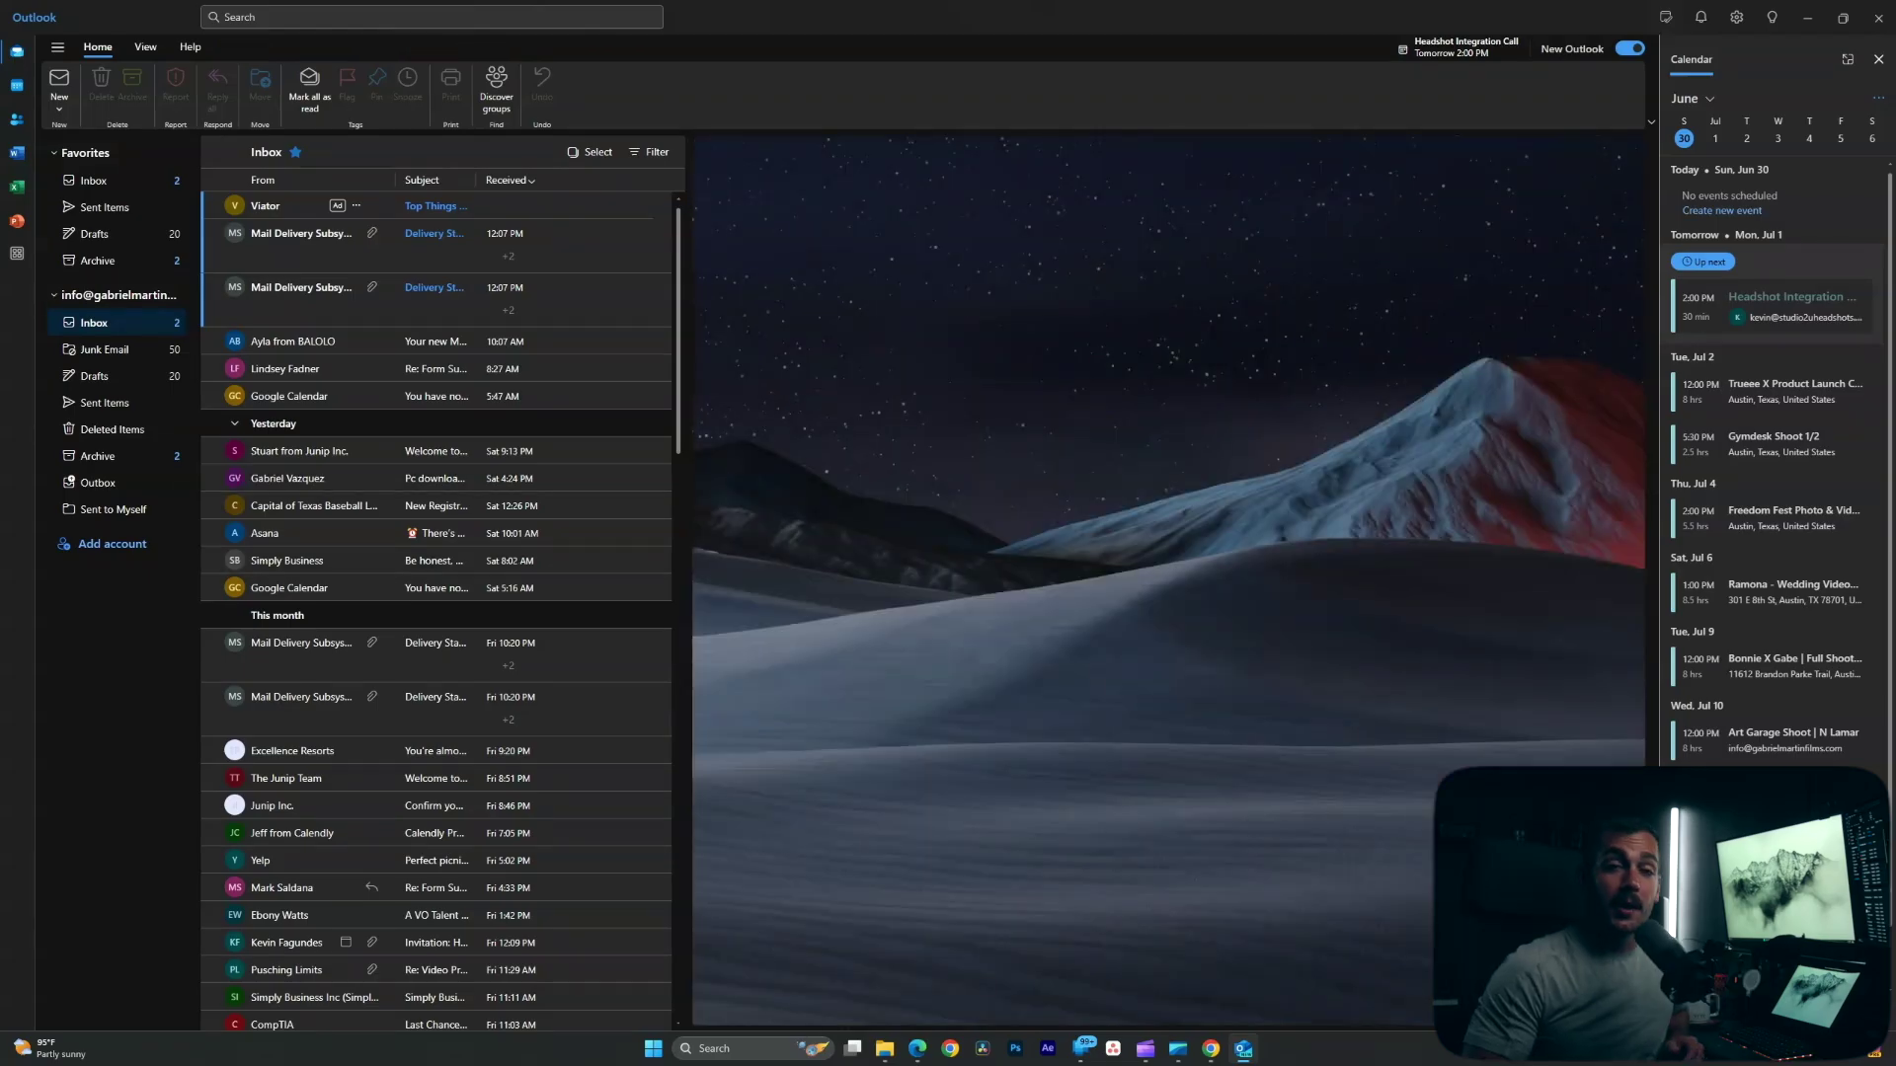